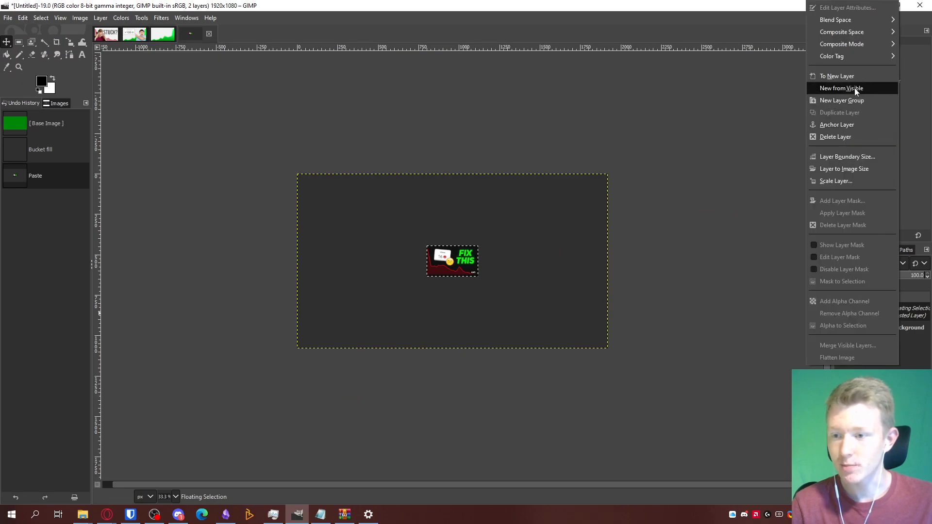
key(shift+s)
drag(478, 271, 651, 383)
drag(529, 323, 435, 311)
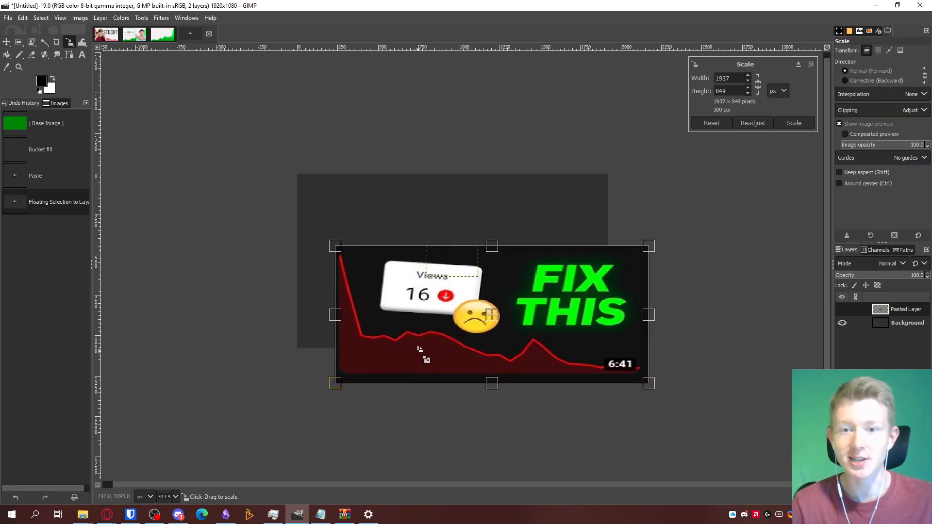
key(Escape)
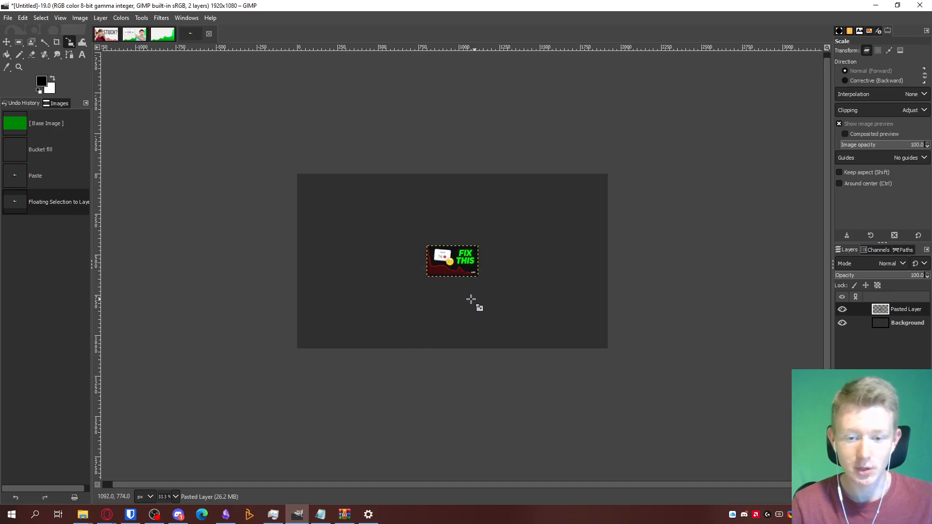
Pick the Pencil tool and make the Background layer active.
scroll(431, 269, up, 1)
click(18, 55)
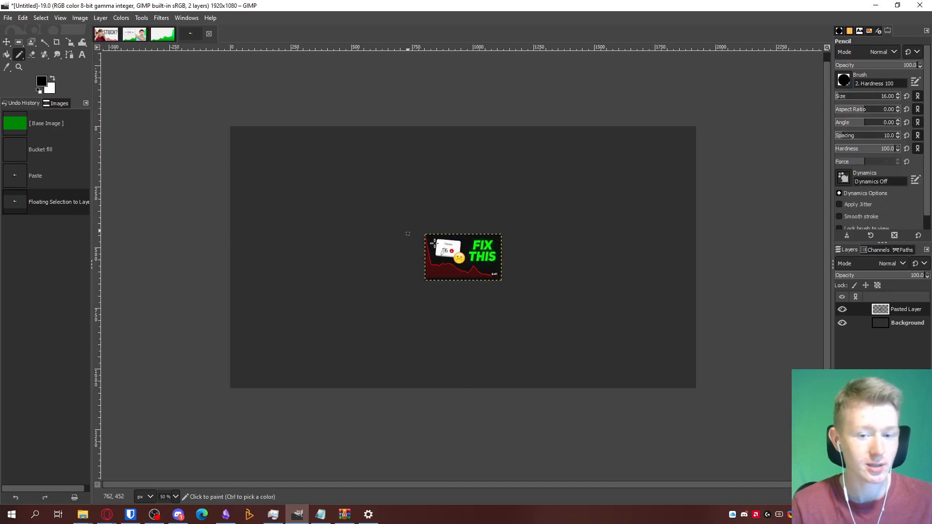
click(878, 324)
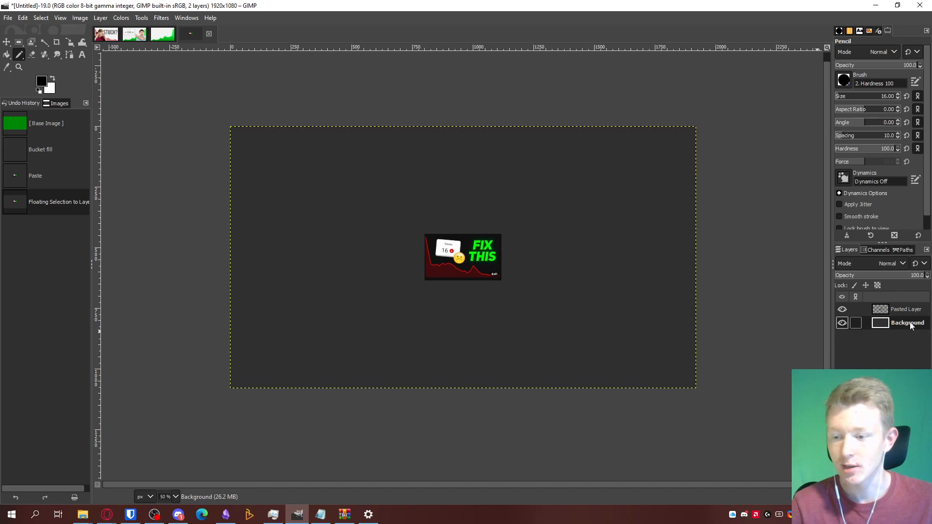
click(107, 514)
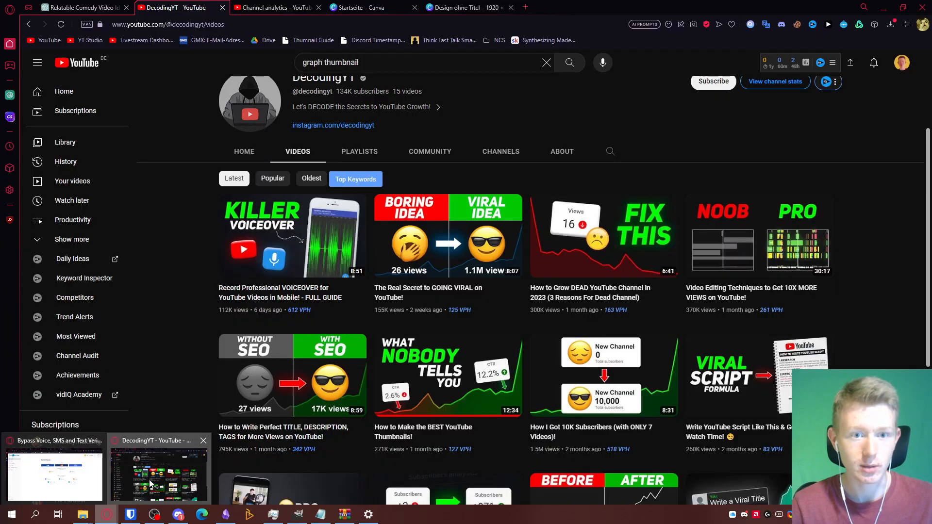
click(151, 483)
click(251, 8)
key(super+shift+s)
drag(191, 329, 378, 425)
click(297, 515)
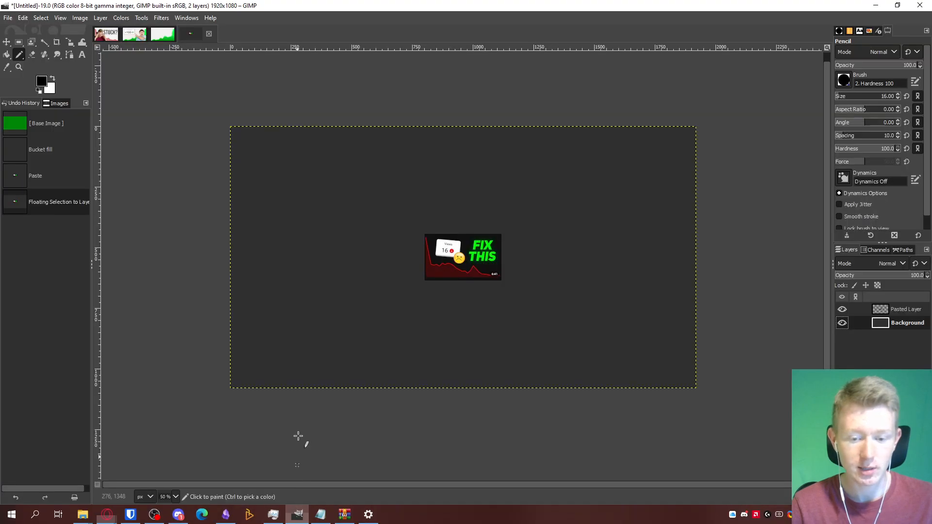
Paste the captured gridlines as a new layer and hide the pasted "FIX THIS" thumbnail layer.
key(ctrl+v)
right_click(908, 328)
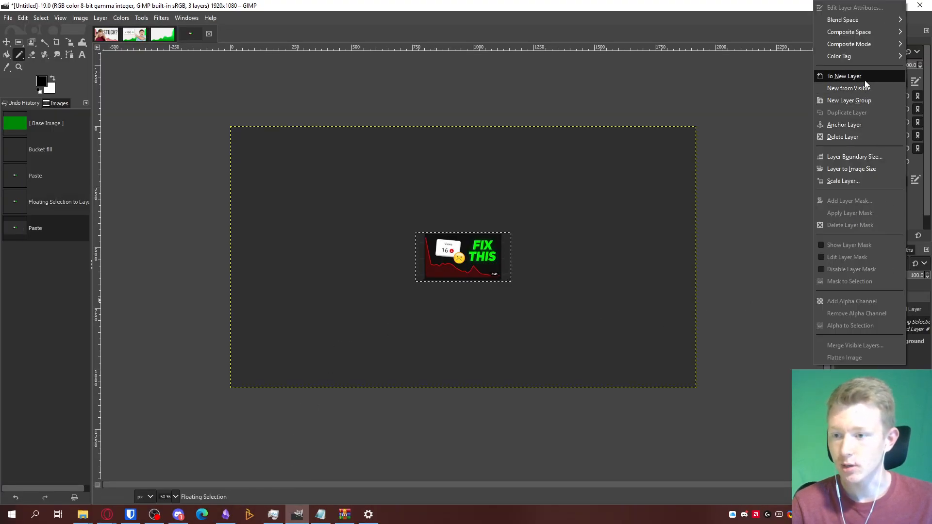
click(864, 77)
click(842, 309)
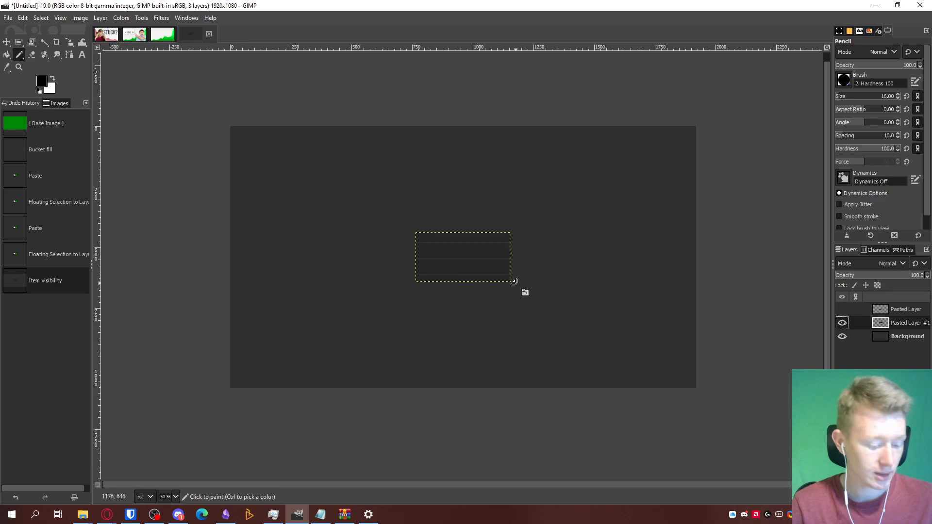
Scale the gridlines layer to 2090 x 663 and position it across the upper part of the canvas.
key(shift+s)
click(519, 292)
drag(526, 306, 723, 364)
mouse_move(570, 306)
mouse_down()
mouse_move(363, 195)
mouse_move(363, 180)
mouse_up()
drag(463, 210, 666, 245)
key(Return)
Duplicate the gridlines layer and move one copy down so the lines also cover the lower part of the canvas.
right_click(849, 323)
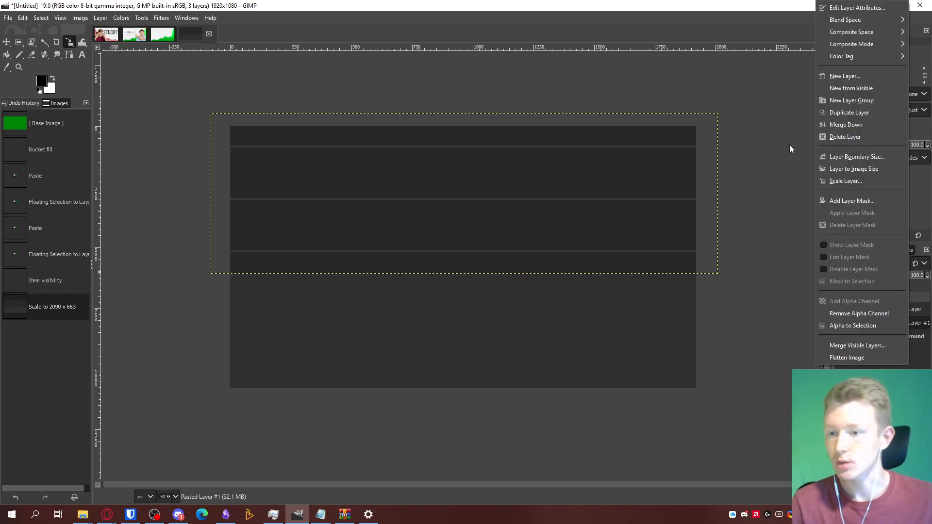
click(861, 113)
key(m)
drag(453, 224, 456, 366)
click(859, 350)
scroll(491, 282, down, 1)
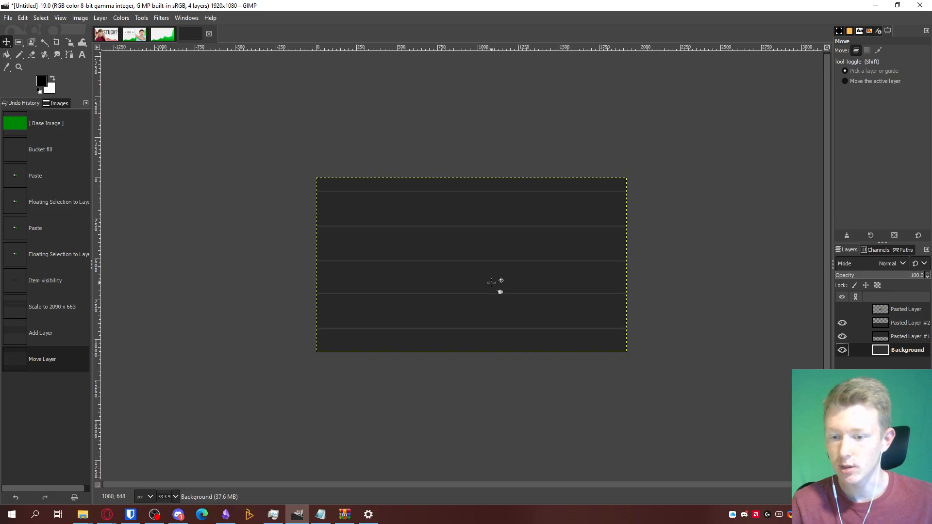
scroll(492, 283, down, 1)
drag(487, 316, 488, 312)
Merge the two gridlines layers into one and delete the Background layer.
key(alt+Tab)
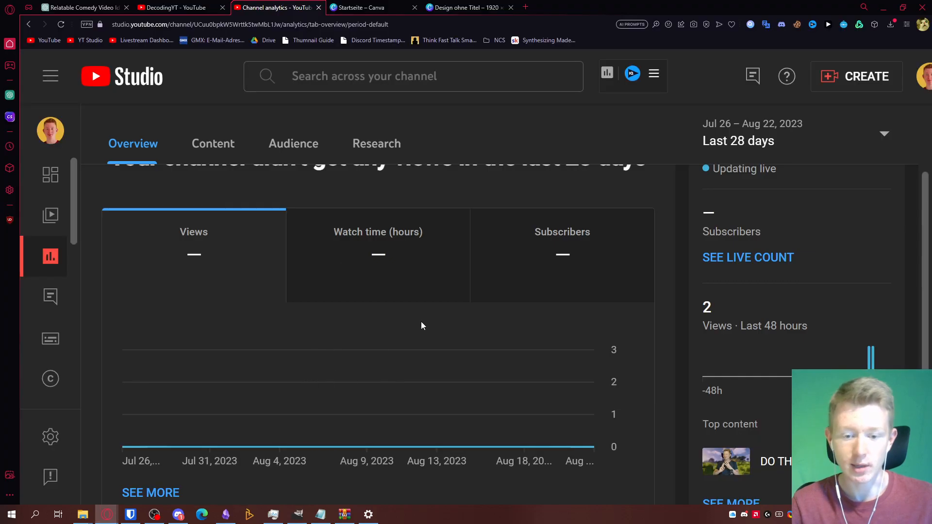
key(alt+Tab)
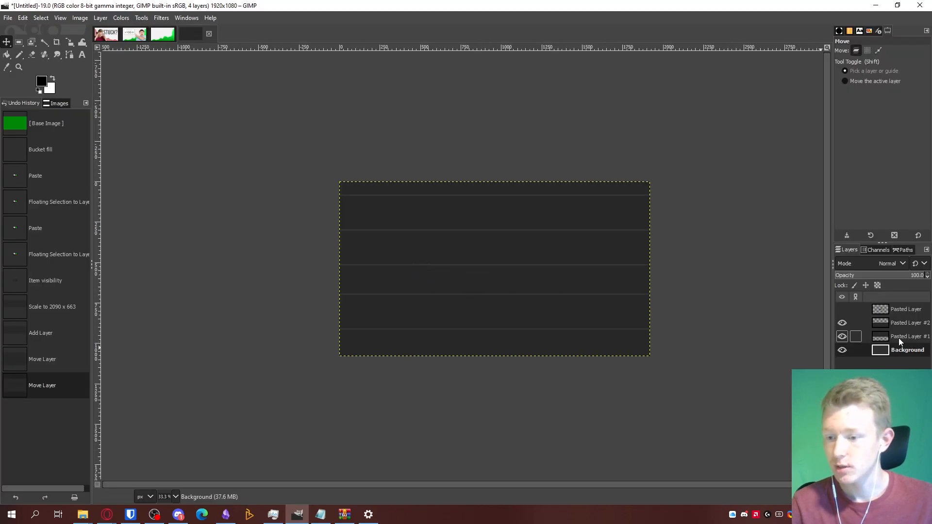
right_click(907, 328)
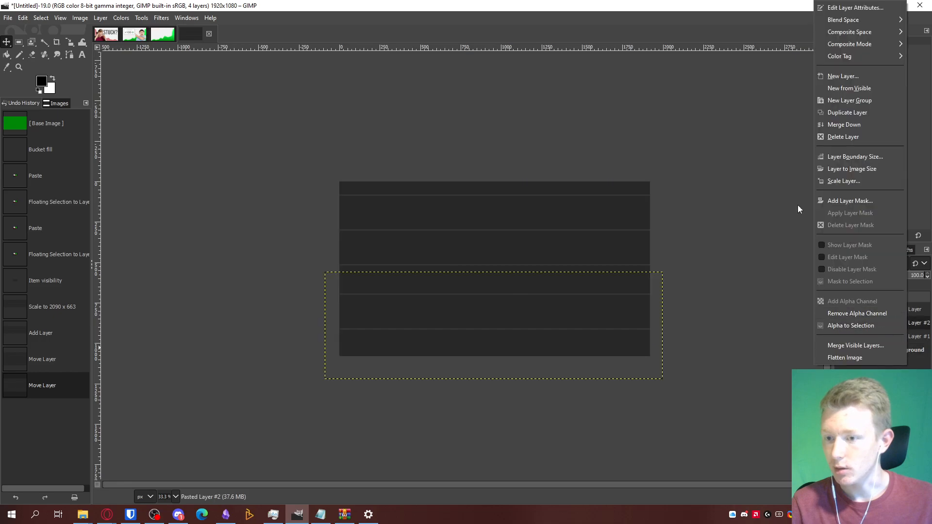
click(852, 125)
right_click(902, 339)
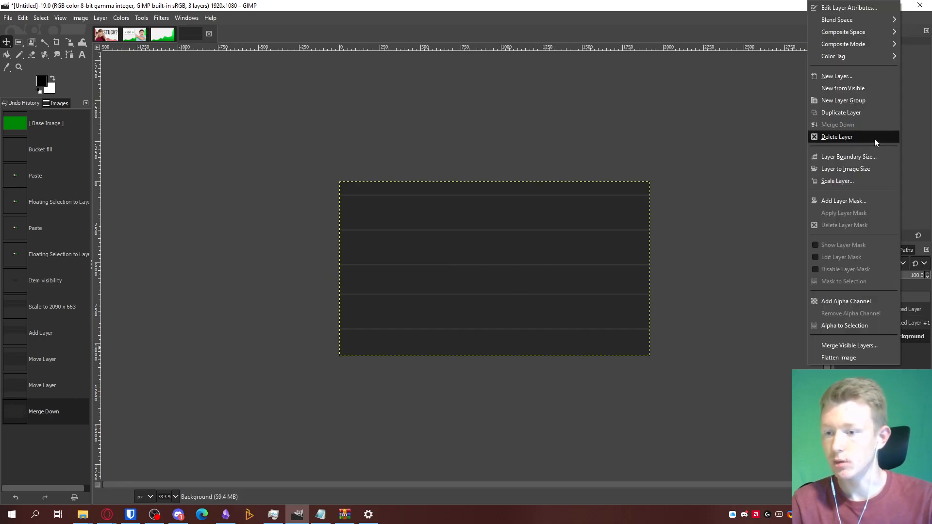
click(874, 137)
Add a new transparent 1920 x 1080 layer above the gridlines and delete the hidden thumbnail layer.
right_click(899, 363)
click(844, 90)
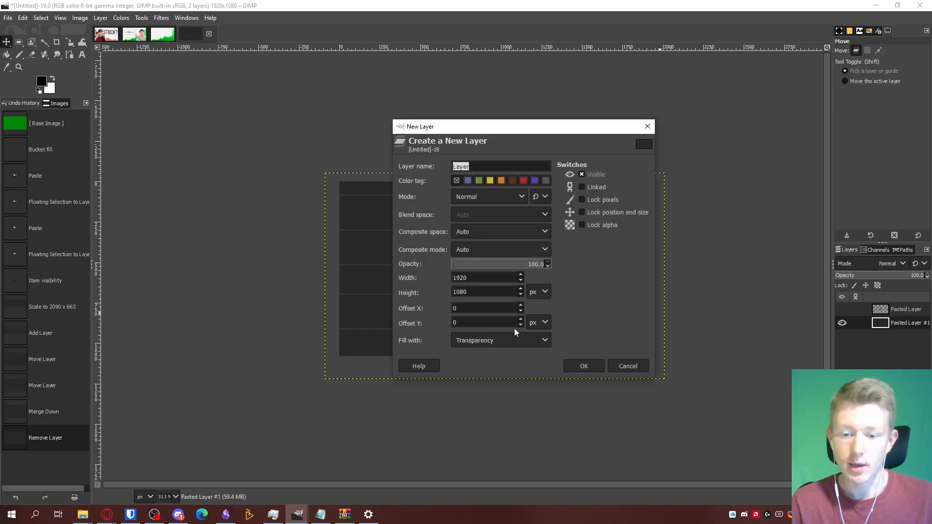
click(599, 369)
right_click(902, 309)
key(Escape)
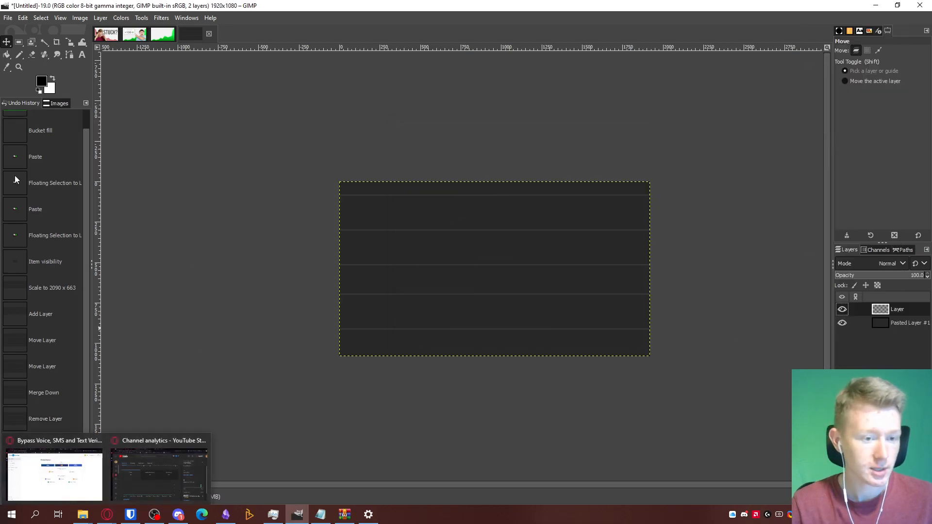
click(46, 83)
click(91, 99)
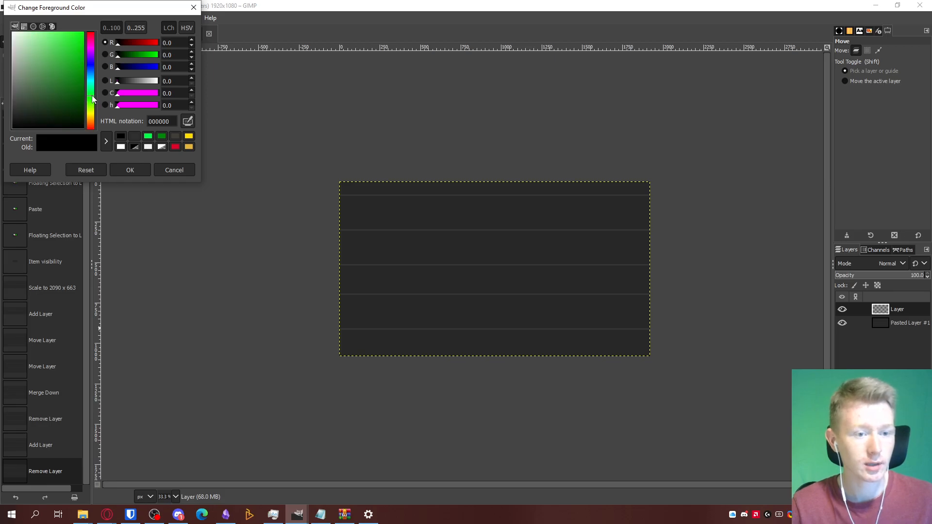
drag(80, 89, 97, 90)
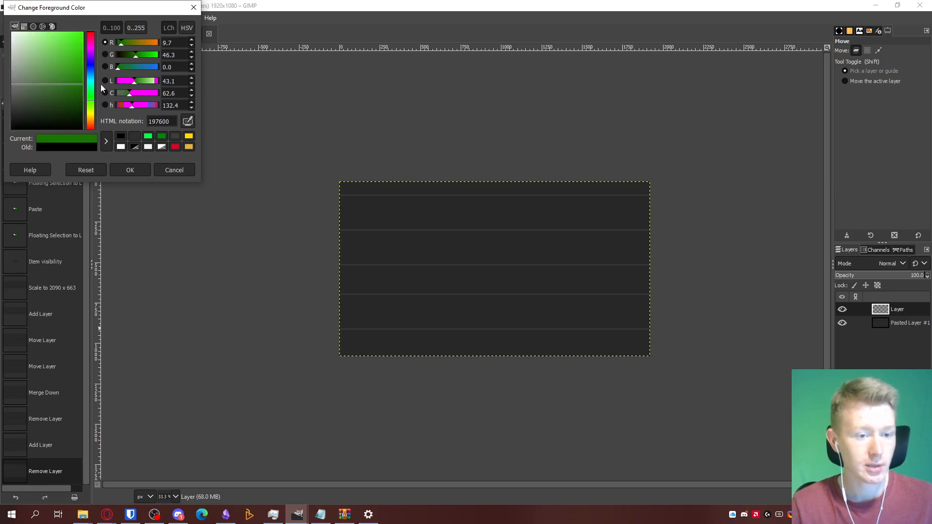
click(129, 171)
Make white the foreground colour and set up the Pencil tool with a brush size of 6.
click(40, 86)
key(Escape)
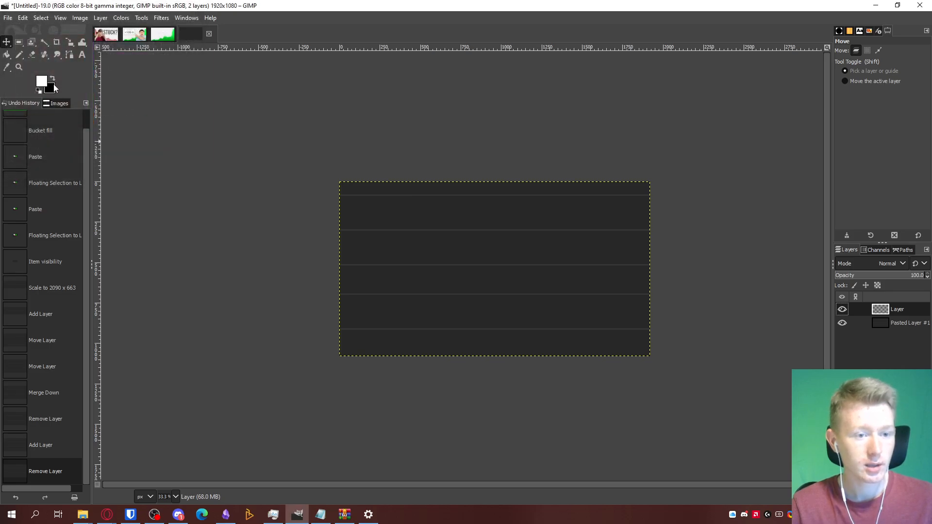
click(18, 55)
scroll(325, 305, up, 1)
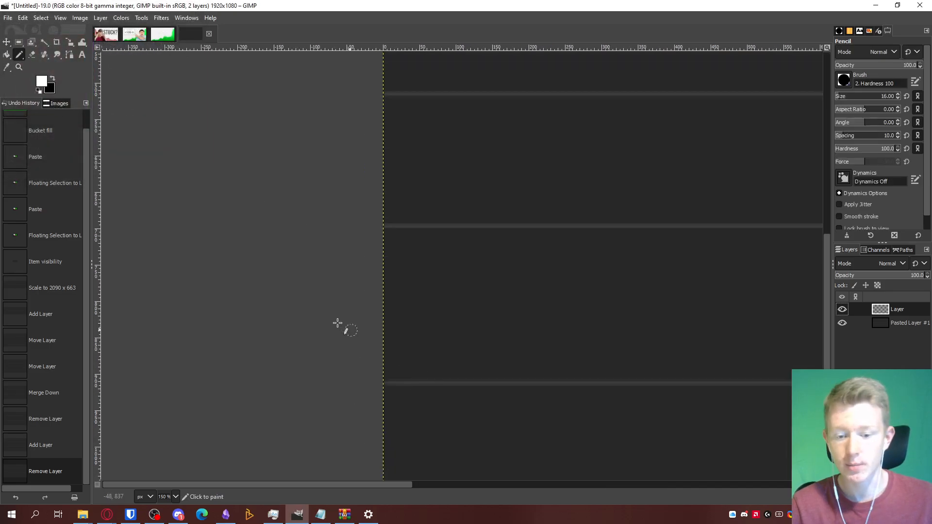
scroll(350, 398, up, 2)
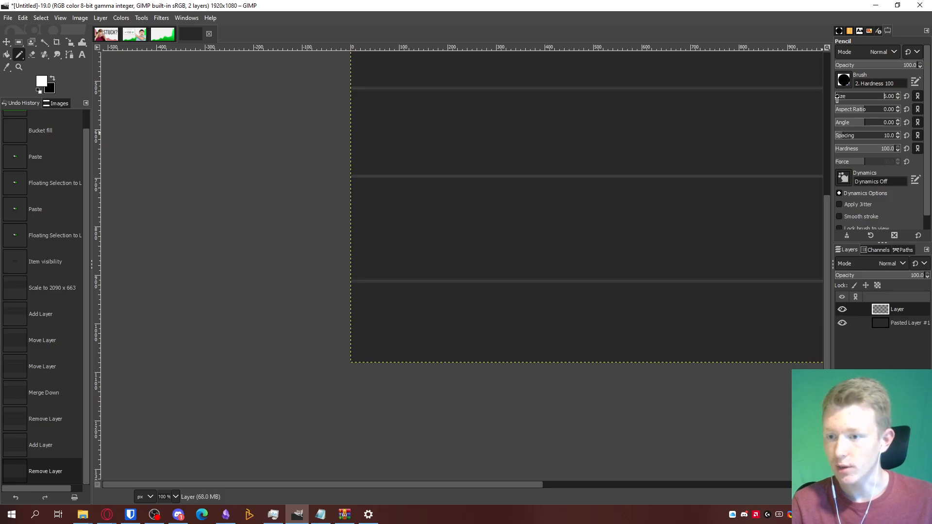
scroll(308, 308, down, 3)
scroll(312, 326, up, 1)
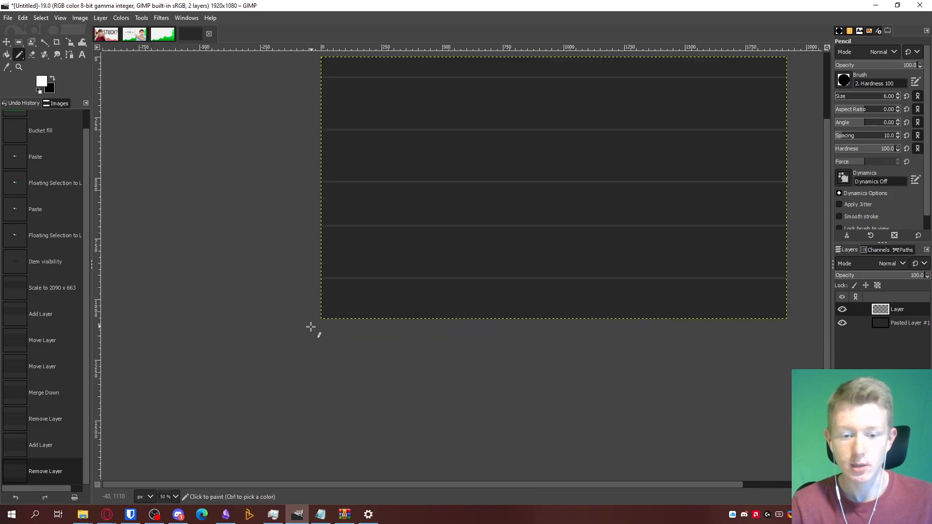
Draw a rising zigzag graph line with straight pencil segments, from the canvas's lower left corner to a peak near the upper right.
shift+click(362, 268)
shift+click(441, 286)
shift+click(472, 239)
shift+click(560, 257)
shift+click(622, 219)
shift+click(688, 203)
shift+click(765, 58)
shift+click(796, 76)
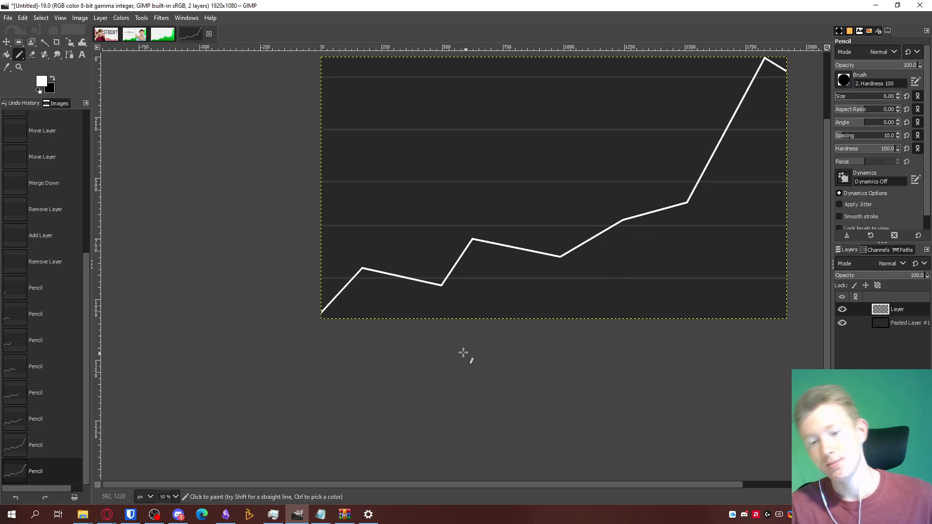
scroll(387, 307, down, 2)
scroll(502, 264, up, 2)
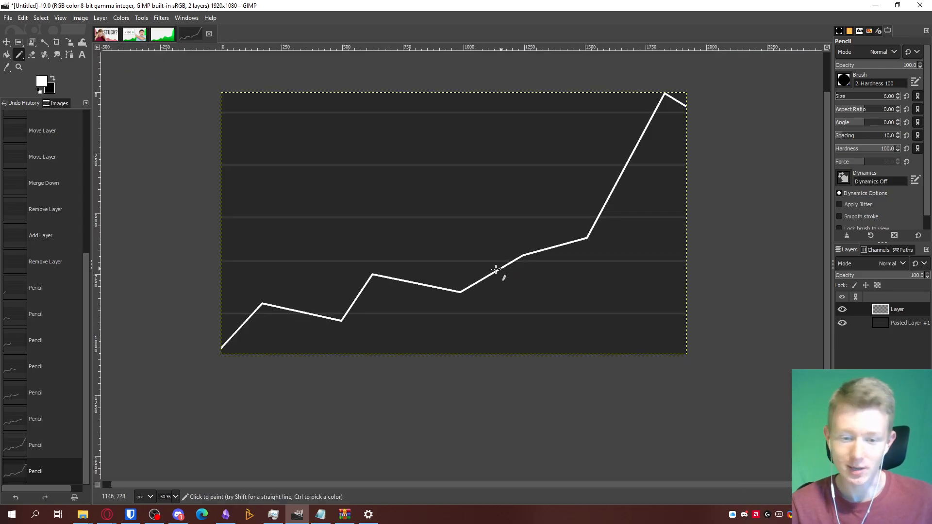
scroll(276, 324, up, 1)
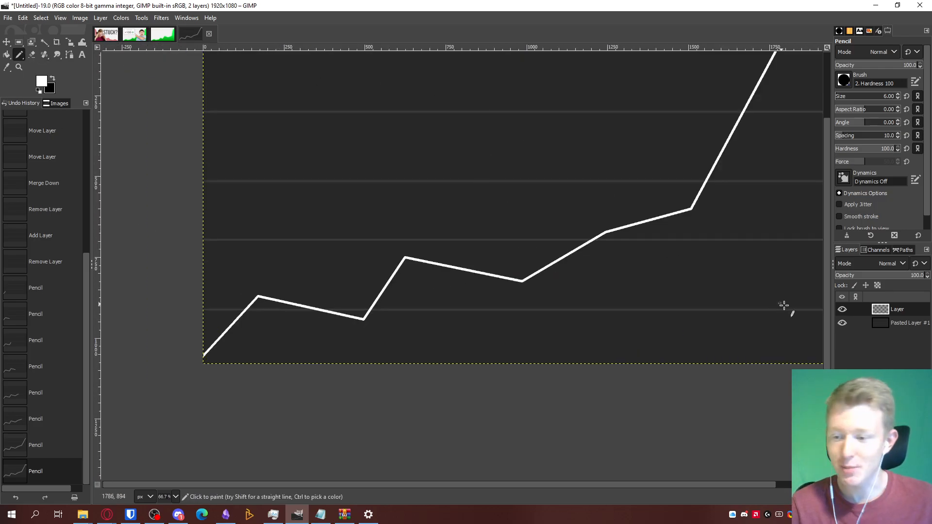
right_click(909, 314)
click(911, 315)
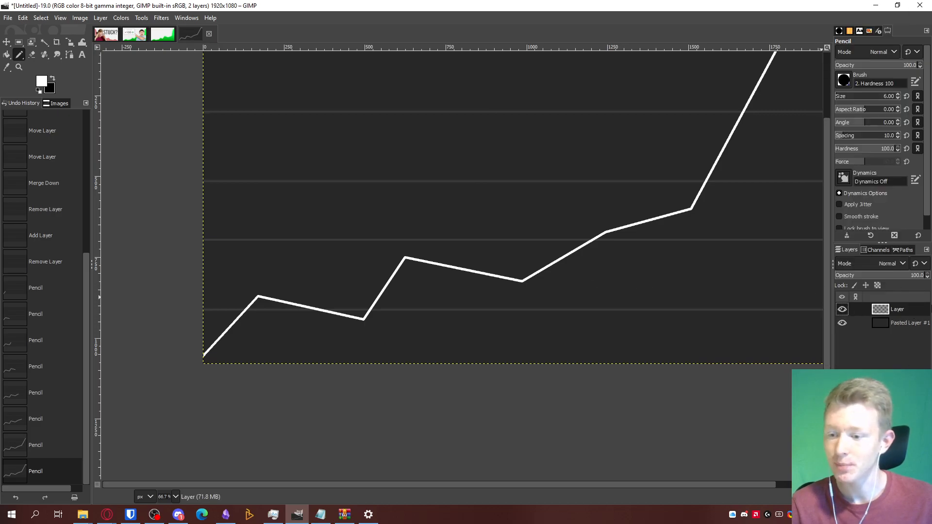
scroll(281, 270, down, 2)
scroll(581, 183, up, 1)
scroll(391, 135, down, 1)
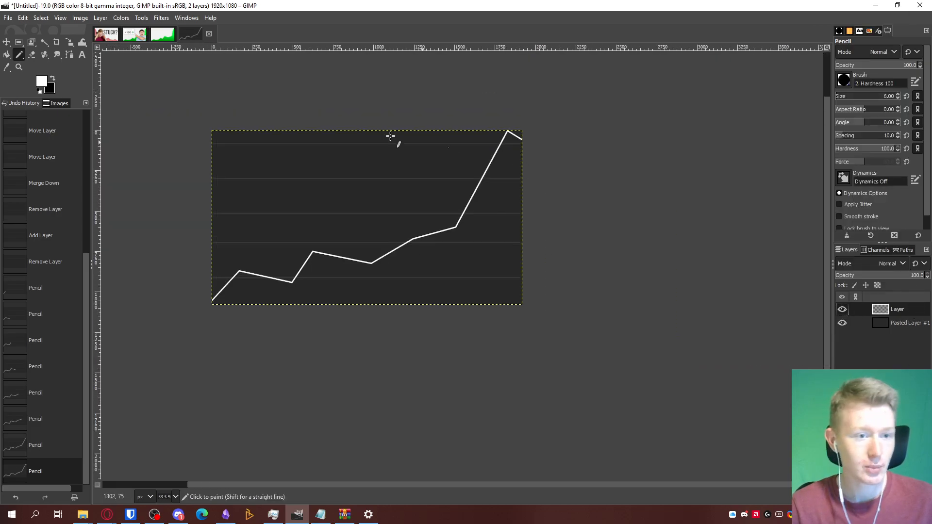
Select the transparent area below the graph line with Fuzzy Select.
click(42, 44)
click(488, 219)
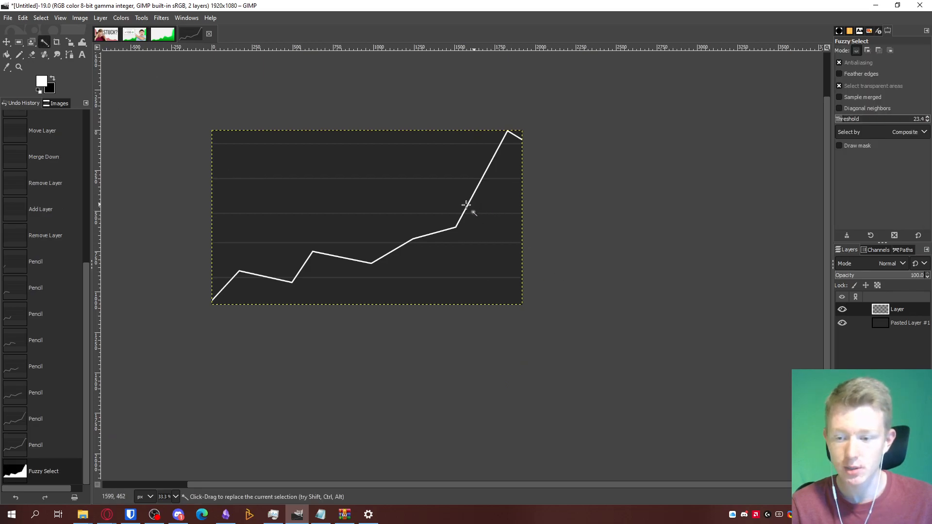
Try filling the selected area below the line with white, and undo that fill.
click(7, 54)
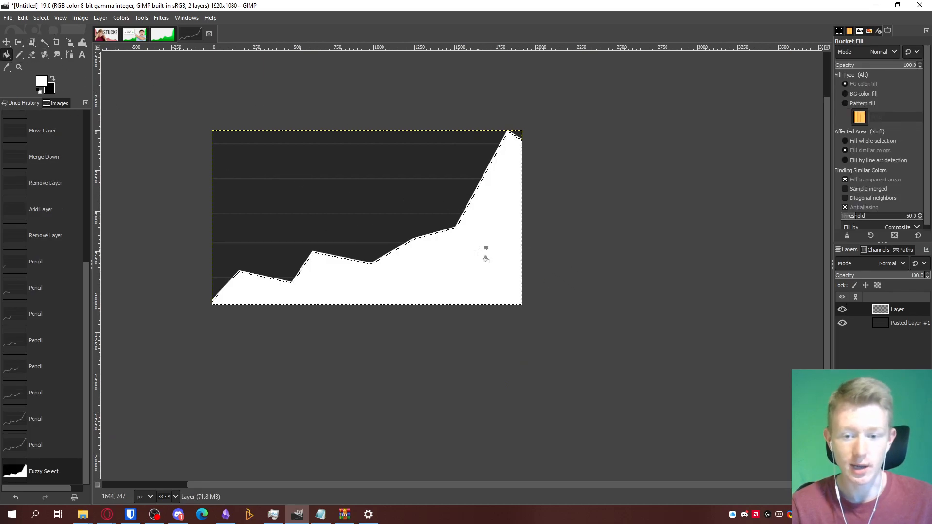
click(478, 250)
key(ctrl+z)
Choose the Gradient tool and make dark green (0a6c00) the background colour.
mouse_move(4, 61)
click(47, 67)
scroll(422, 224, down, 1)
scroll(243, 202, up, 2)
scroll(485, 230, up, 1)
scroll(491, 235, right, 2)
scroll(491, 235, down, 2)
scroll(476, 208, up, 2)
click(42, 85)
key(Escape)
click(44, 78)
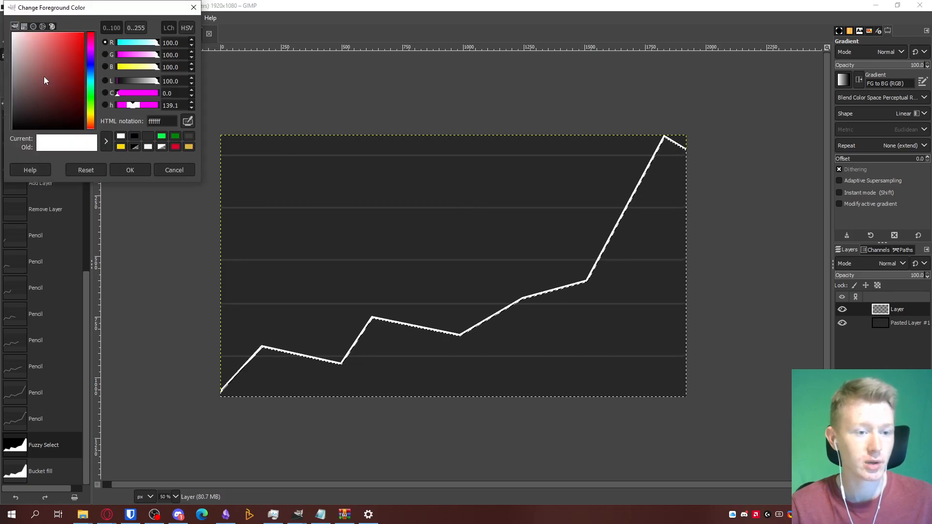
click(90, 101)
drag(62, 100, 121, 89)
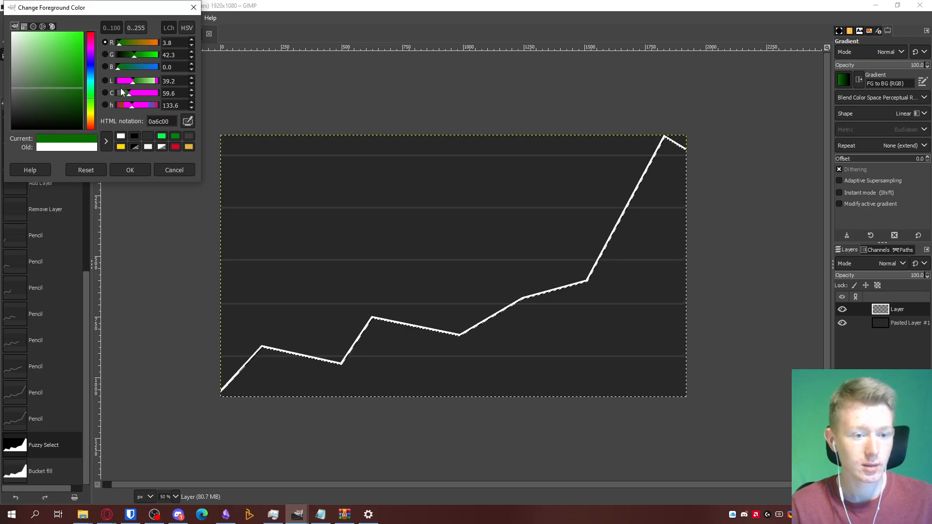
click(130, 168)
click(54, 78)
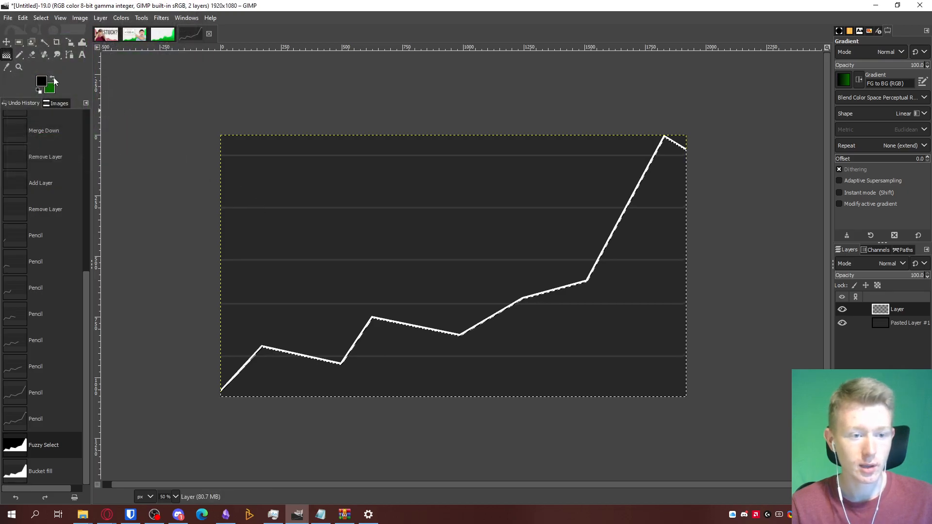
Set the foreground colour to a bright, fully saturated green.
click(42, 82)
click(90, 97)
drag(76, 44, 88, 25)
click(145, 170)
Fill the selected area below the line with a vertical gradient from bright green down to dark green, and clear the selection.
drag(436, 215, 432, 428)
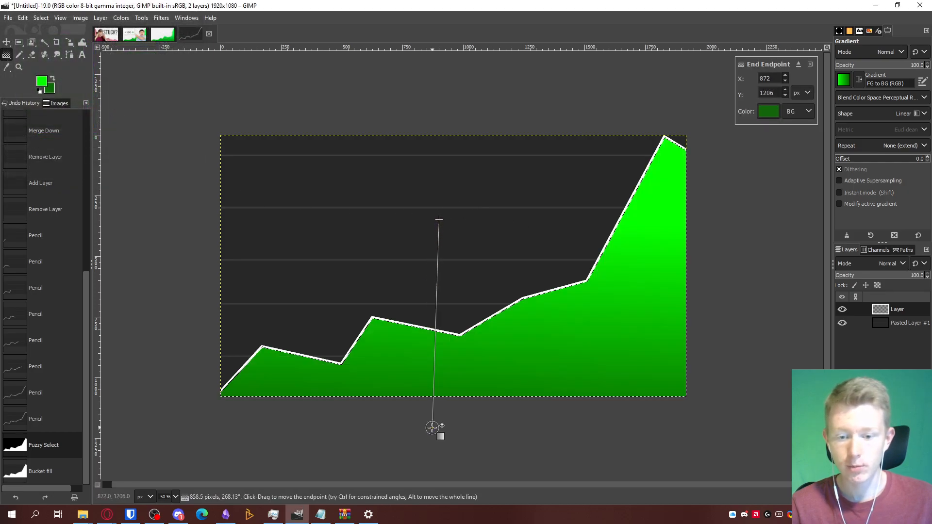
scroll(466, 250, down, 1)
scroll(395, 266, up, 1)
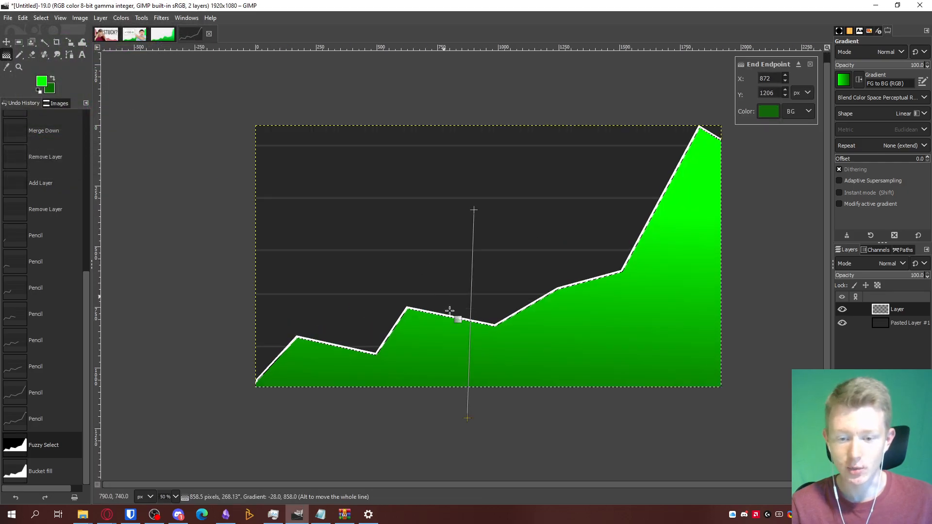
mouse_move(469, 418)
mouse_down()
mouse_move(455, 367)
mouse_move(455, 197)
mouse_move(455, 417)
mouse_up()
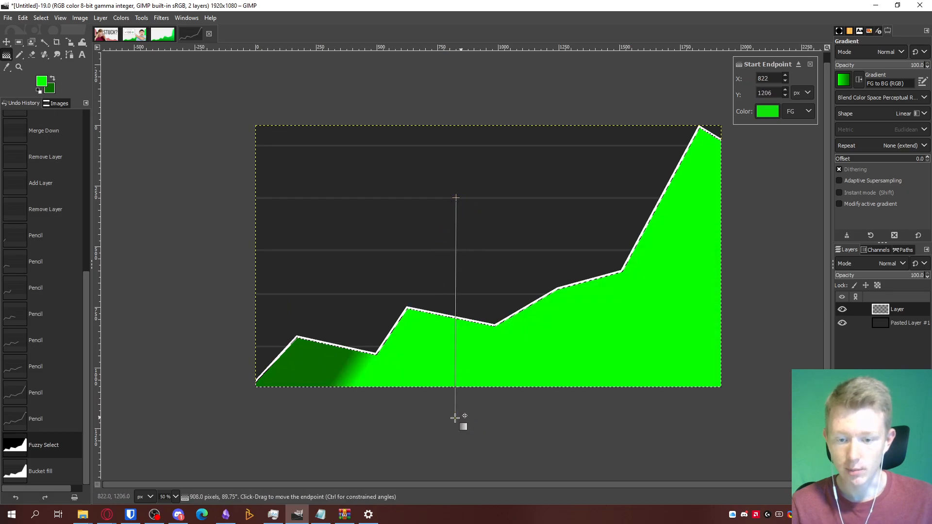
drag(456, 198, 458, 132)
drag(456, 415, 466, 201)
drag(458, 139, 464, 431)
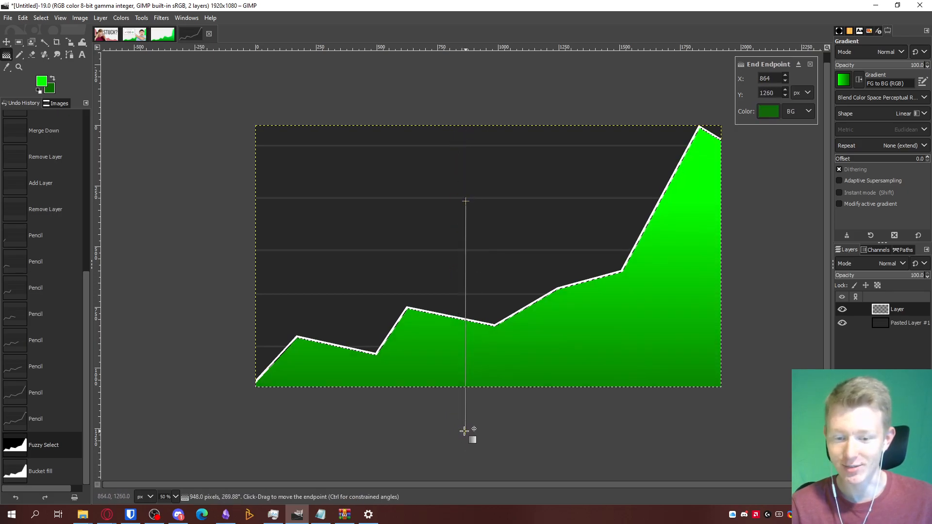
key(Return)
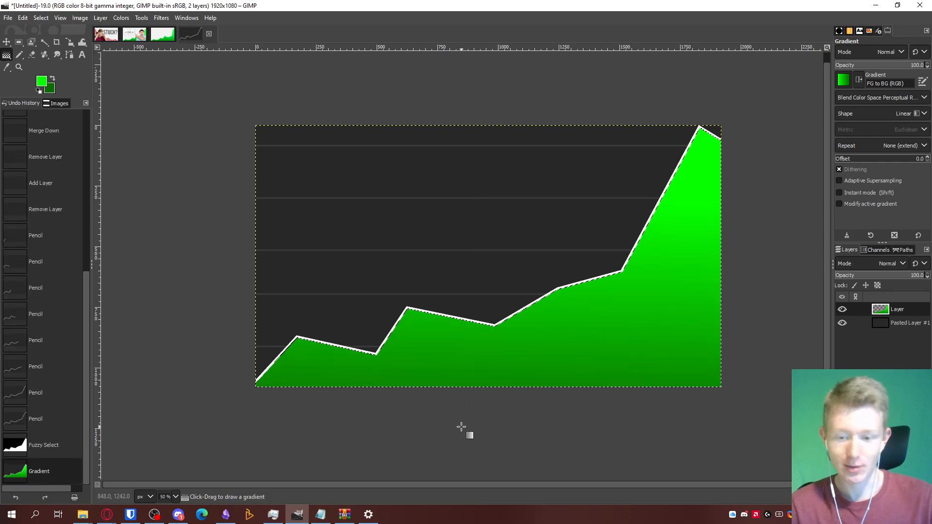
key(ctrl+shift+a)
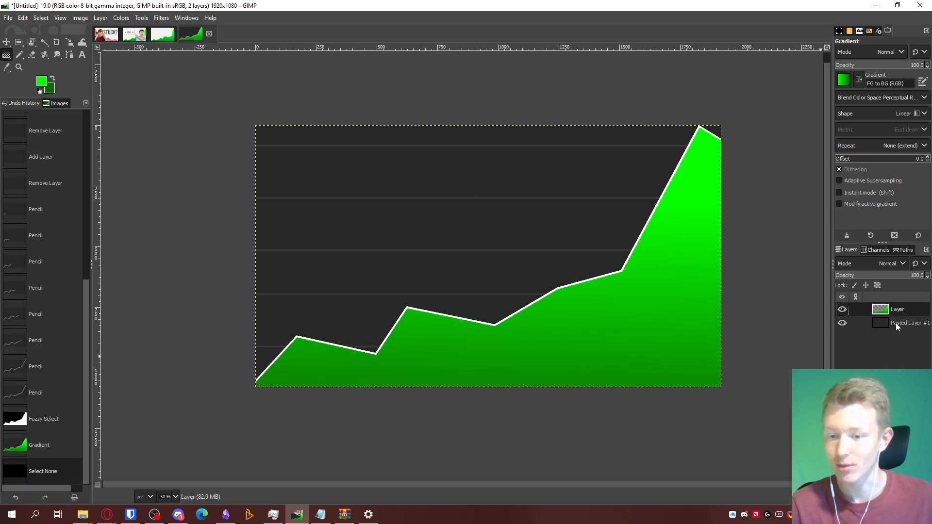
Add a new transparent 1920 × 1080 layer above the others and choose the Pencil for drawing on it.
right_click(880, 330)
click(816, 82)
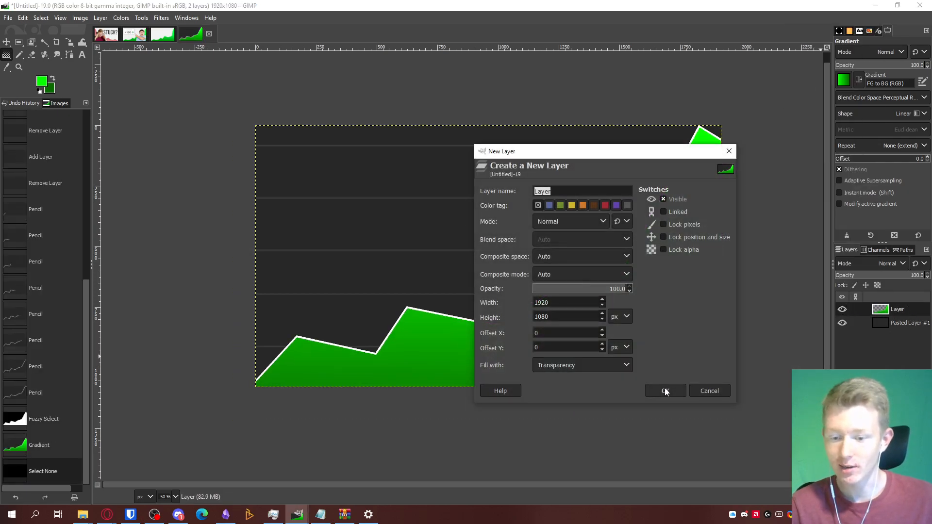
click(662, 389)
click(19, 54)
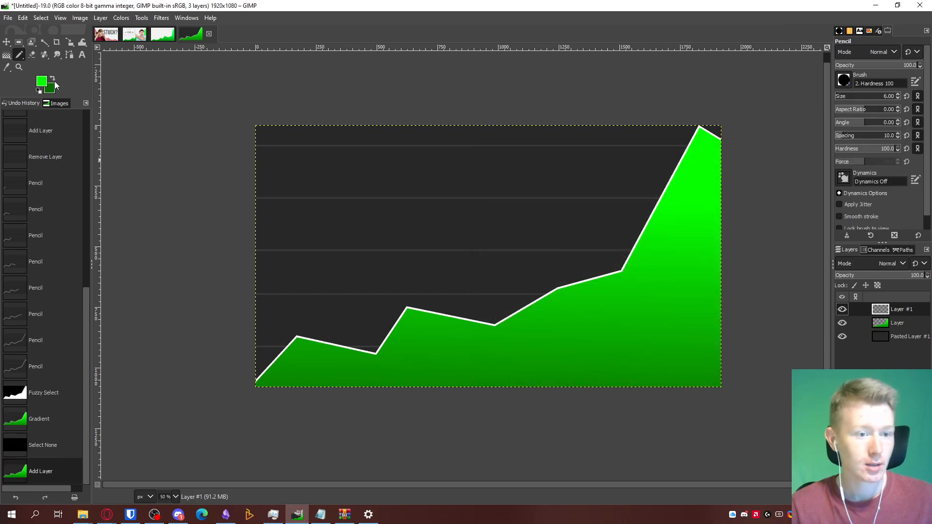
click(40, 85)
key(Escape)
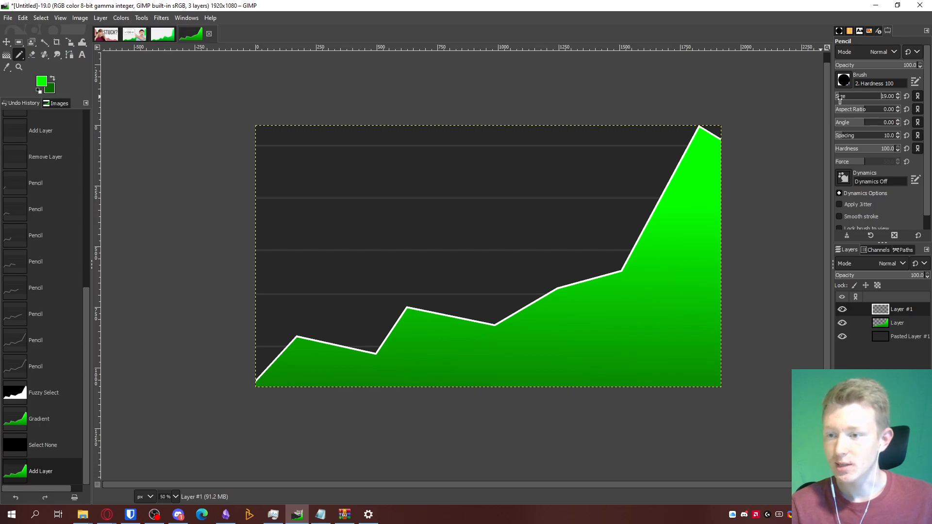
Trace the white graph line in bright green with a size 12 pencil, from its left end over the first peak to the first dip.
ctrl+scroll(233, 391, up, 8)
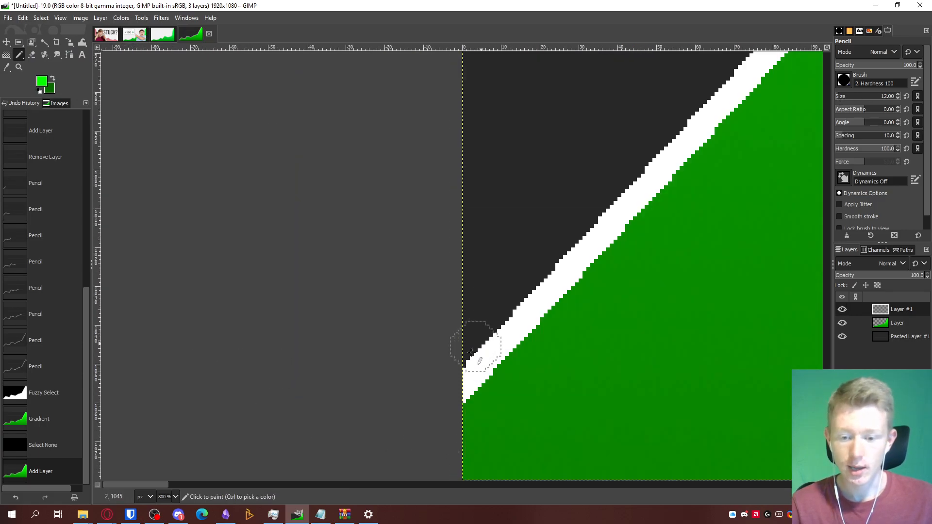
ctrl+scroll(422, 408, down, 3)
click(432, 381)
shift+click(693, 102)
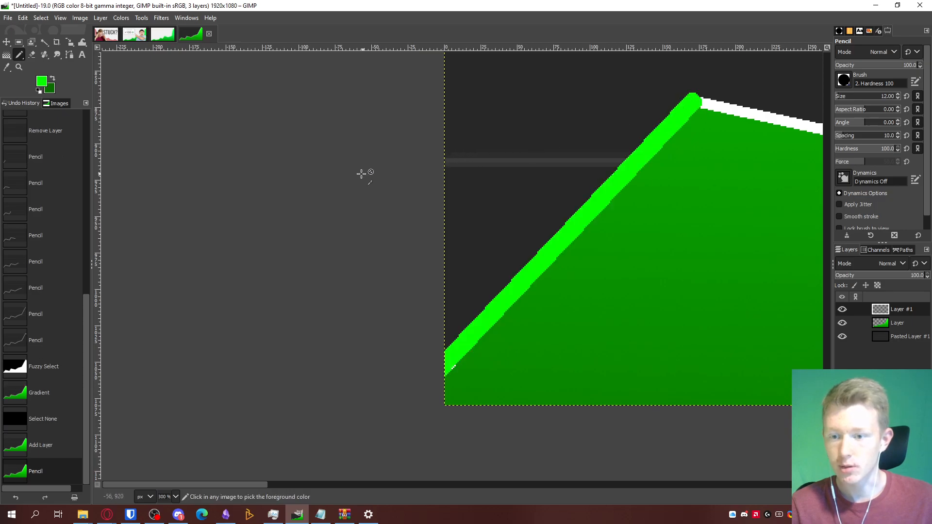
ctrl+scroll(368, 173, down, 2)
ctrl+scroll(680, 174, up, 3)
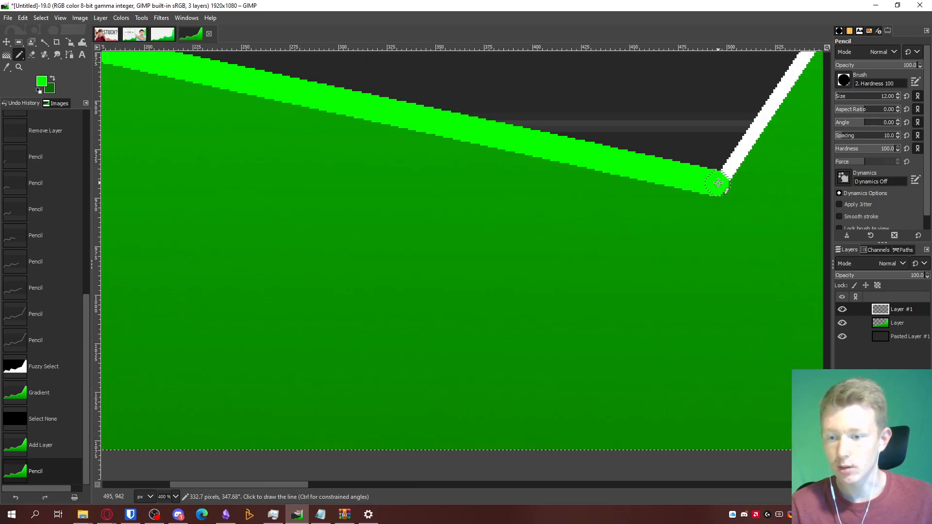
shift+click(718, 184)
ctrl+scroll(717, 184, down, 4)
ctrl+scroll(612, 126, up, 3)
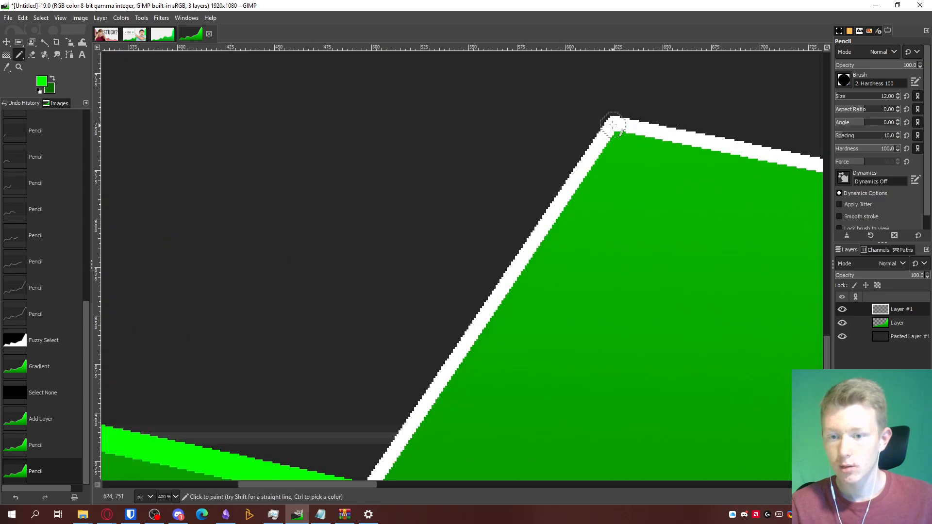
Continue the green pencil line over the white one from the first dip over the second peak to the second dip.
shift+click(613, 125)
ctrl+scroll(566, 189, down, 4)
ctrl+scroll(622, 189, up, 4)
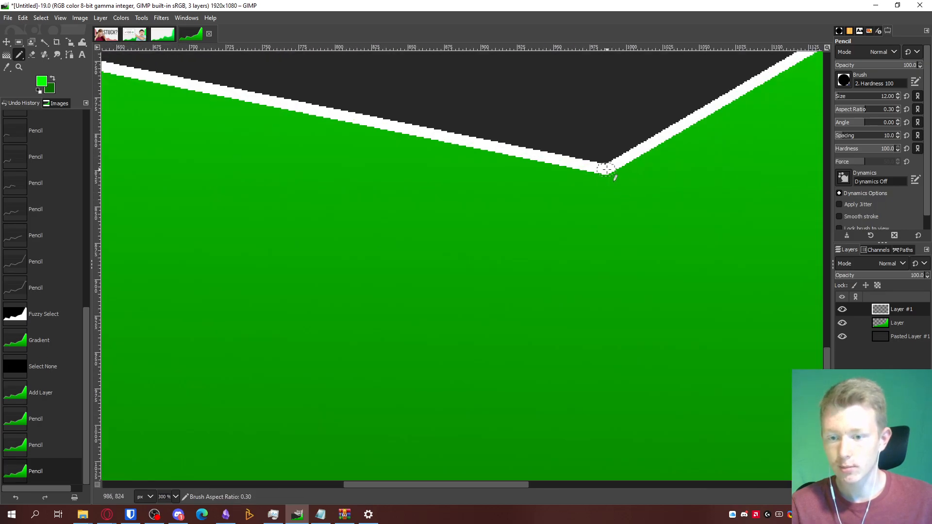
shift+click(610, 168)
ctrl+scroll(610, 168, down, 4)
ctrl+scroll(495, 200, up, 1)
ctrl+scroll(603, 144, up, 3)
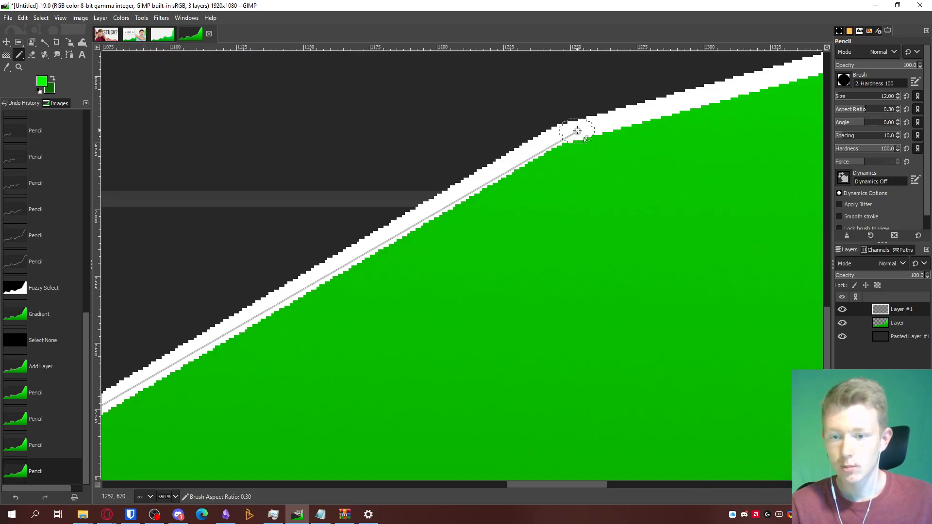
Continue the green pencil line along the two gentle rises to the foot of the steep climb.
shift+click(602, 144)
ctrl+scroll(603, 144, down, 2)
ctrl+scroll(736, 111, up, 3)
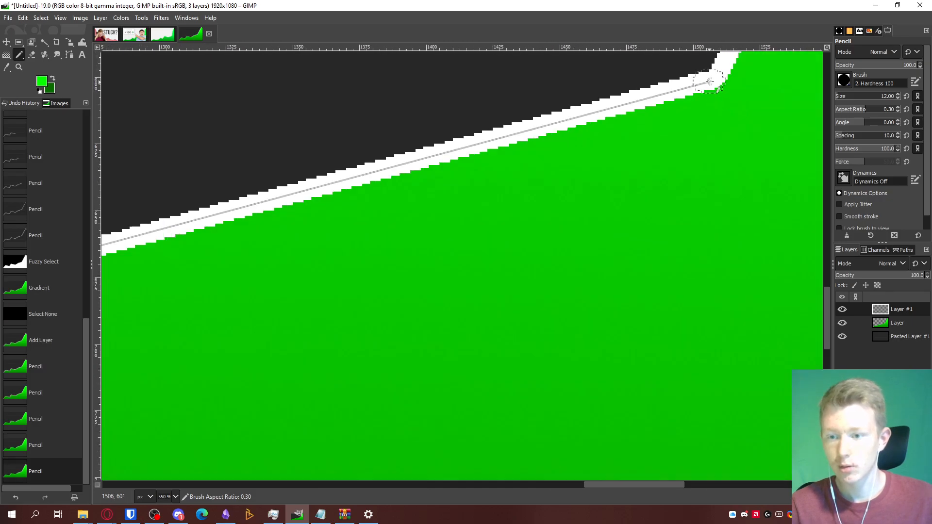
shift+click(730, 103)
ctrl+scroll(625, 107, down, 5)
ctrl+scroll(655, 63, up, 7)
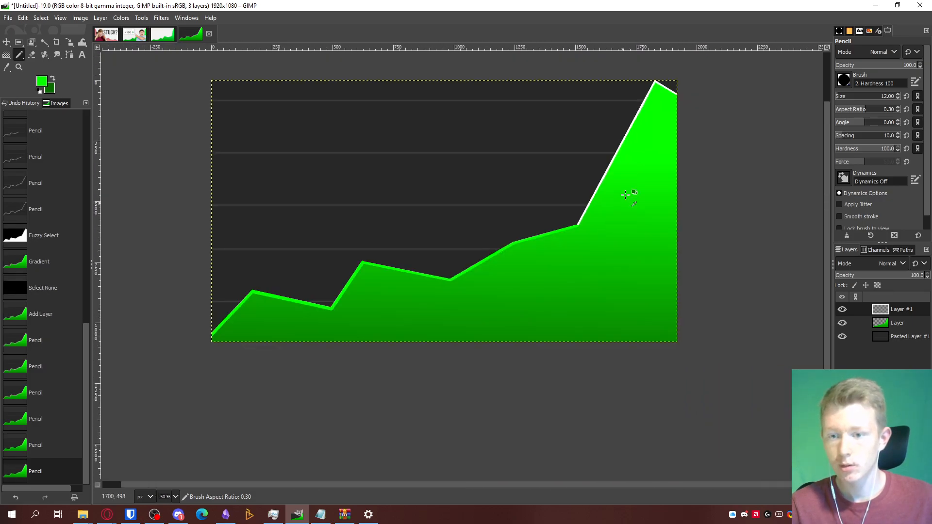
Finish the green pencil line up the steep climb to the highest peak and down to the image's right edge.
shift+click(658, 138)
ctrl+scroll(565, 163, down, 4)
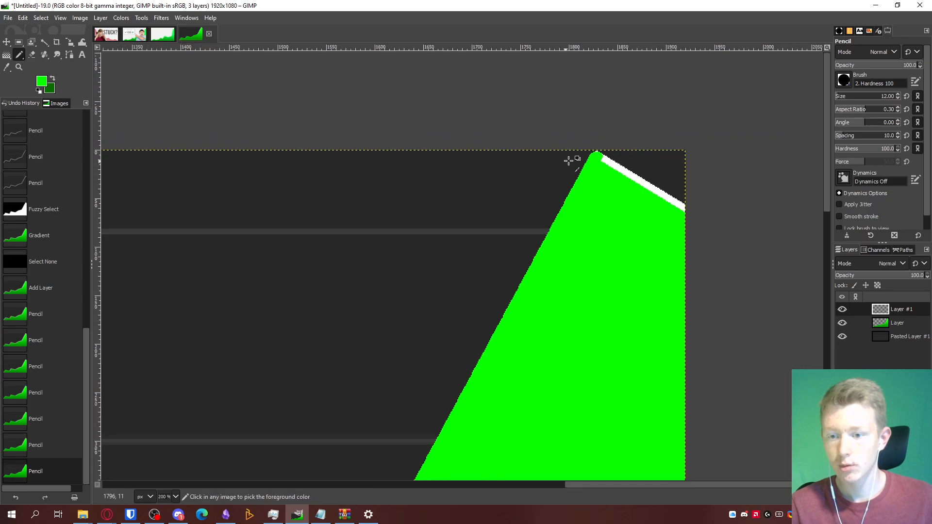
shift+scroll(661, 203, up, 3)
ctrl+scroll(513, 194, down, 3)
ctrl+scroll(774, 199, up, 5)
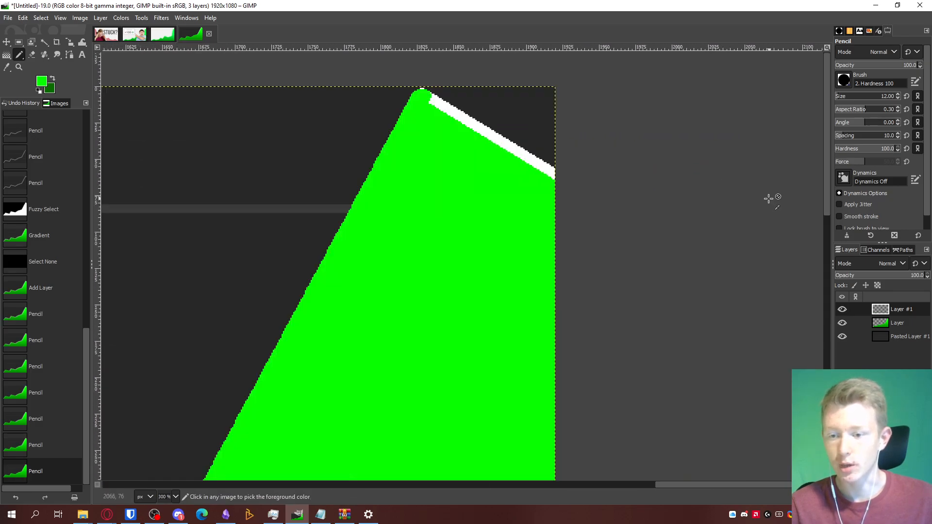
shift+click(574, 187)
ctrl+scroll(665, 183, down, 6)
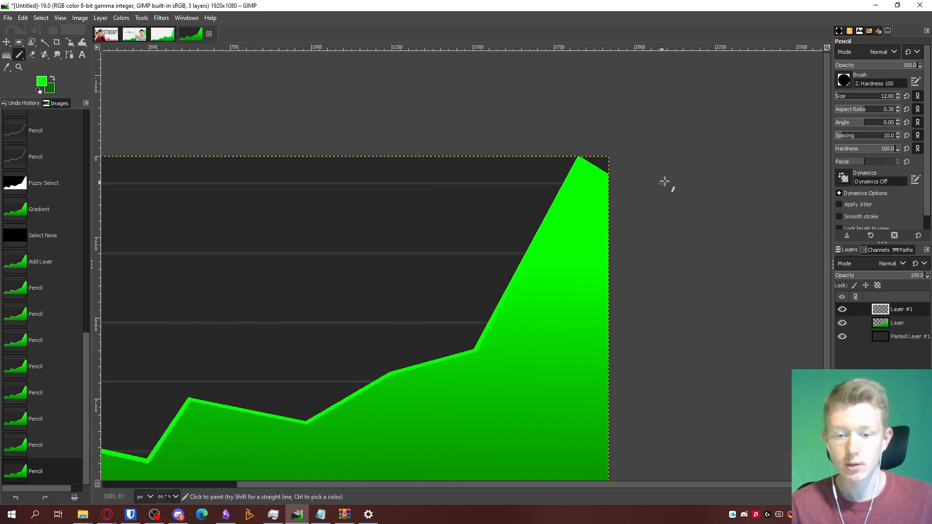
Hide and reshow the gradient fill layer to check the line, and lower that layer's opacity to about 20.5.
click(841, 324)
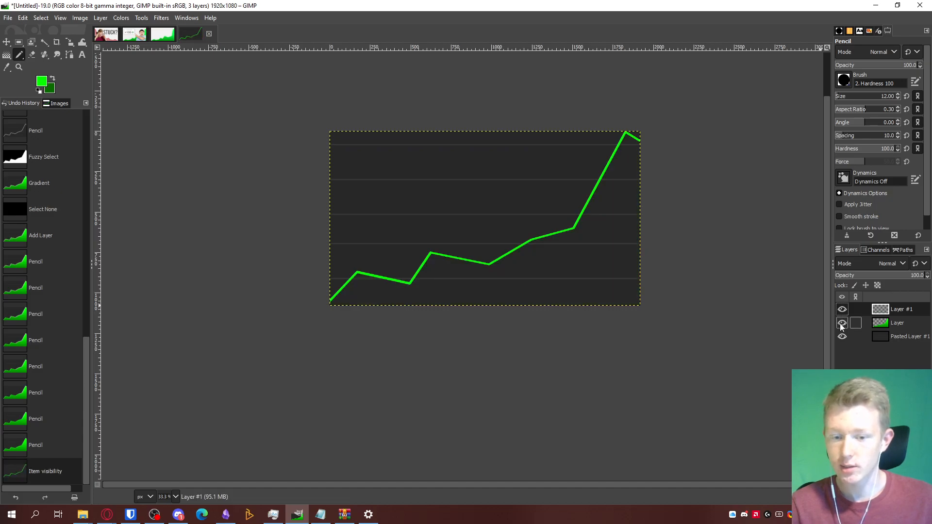
click(840, 324)
click(906, 324)
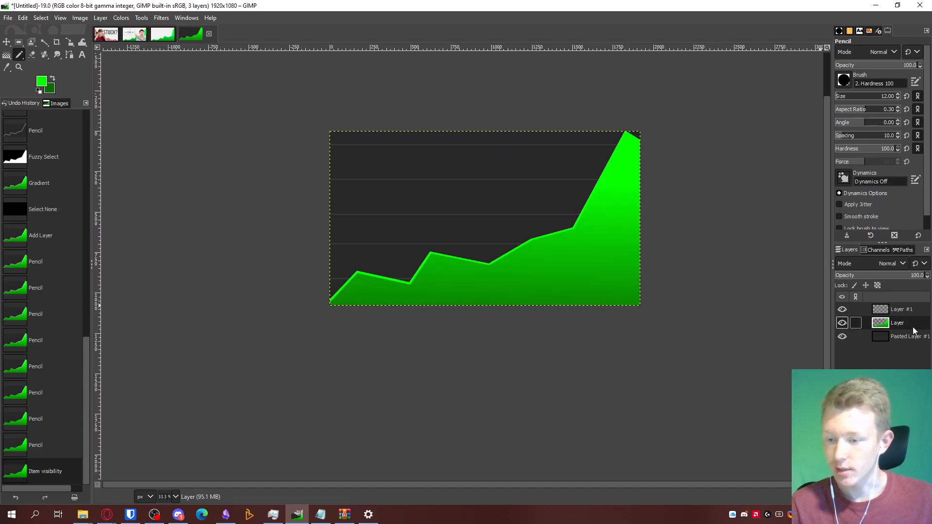
drag(917, 280, 853, 275)
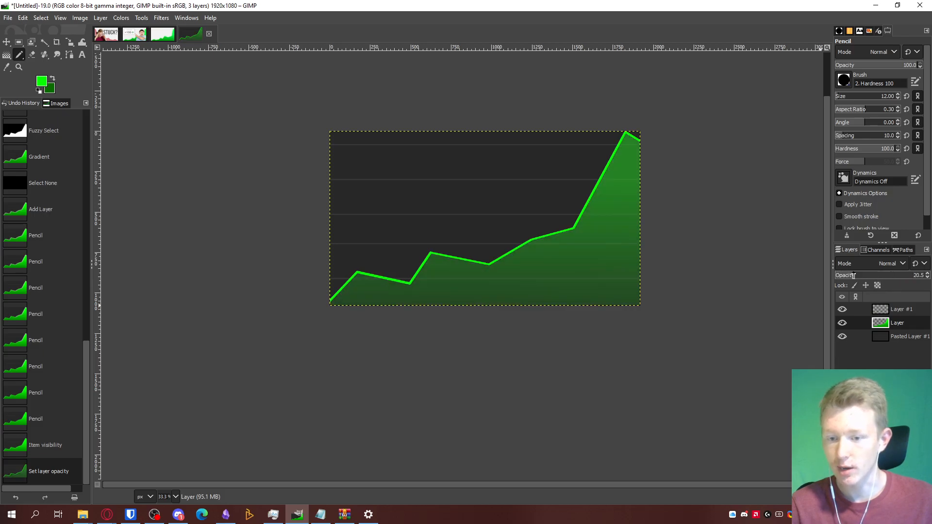
Switch to the browser and examine the graph-style thumbnails on the DecodingYT channel's videos page as reference.
click(107, 514)
click(157, 478)
click(166, 7)
scroll(173, 248, down, 1)
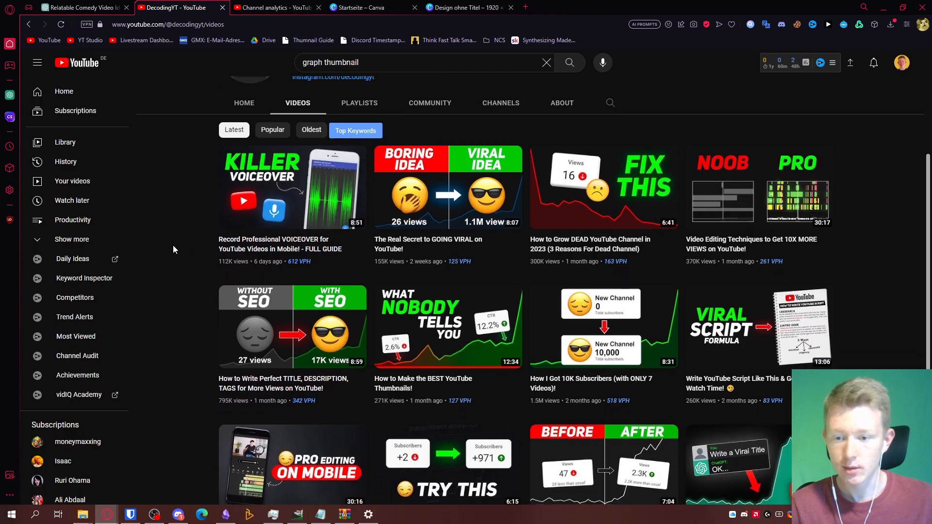
scroll(172, 246, down, 1)
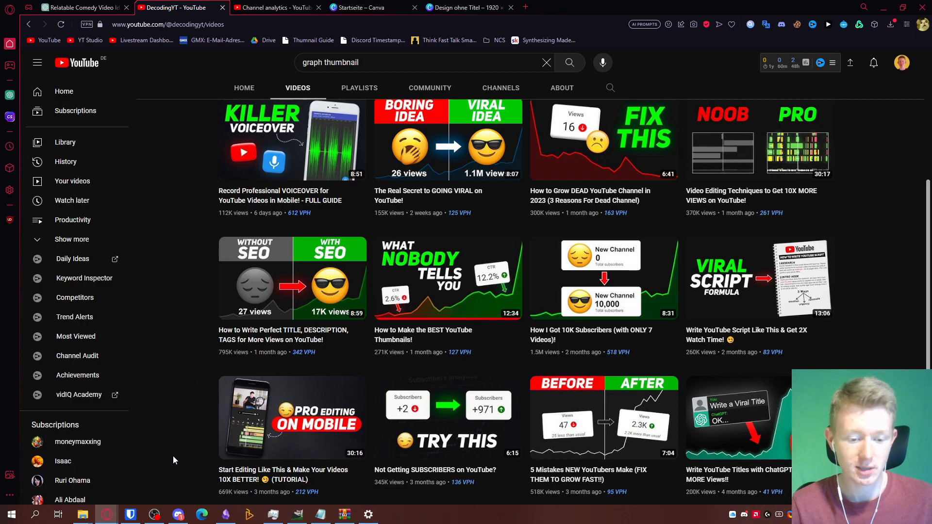
Return to GIMP and set the gradient fill layer's opacity to about 35.7.
click(298, 514)
mouse_move(860, 276)
mouse_down()
mouse_move(922, 276)
mouse_move(867, 285)
mouse_up()
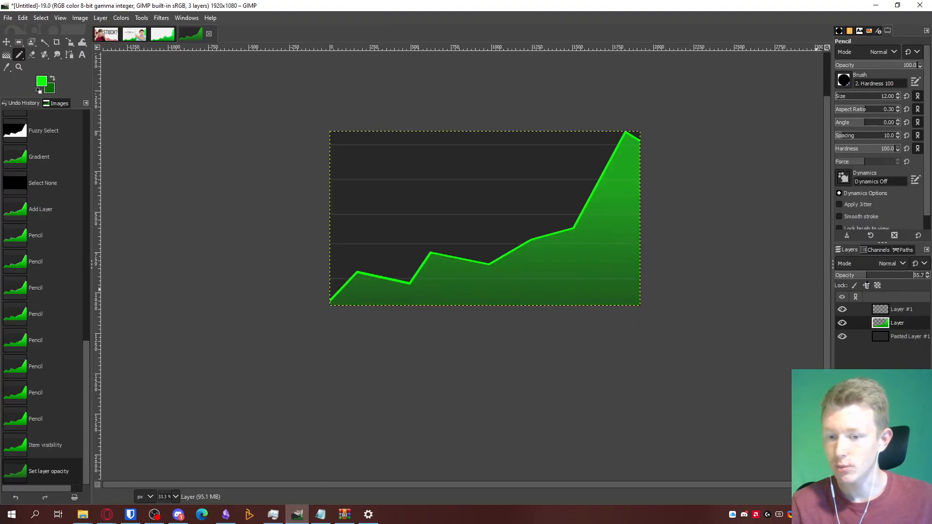
Apply a green Drop Shadow glow to the graph line layer with a blur radius of 9.32.
click(898, 310)
scroll(526, 280, up, 1)
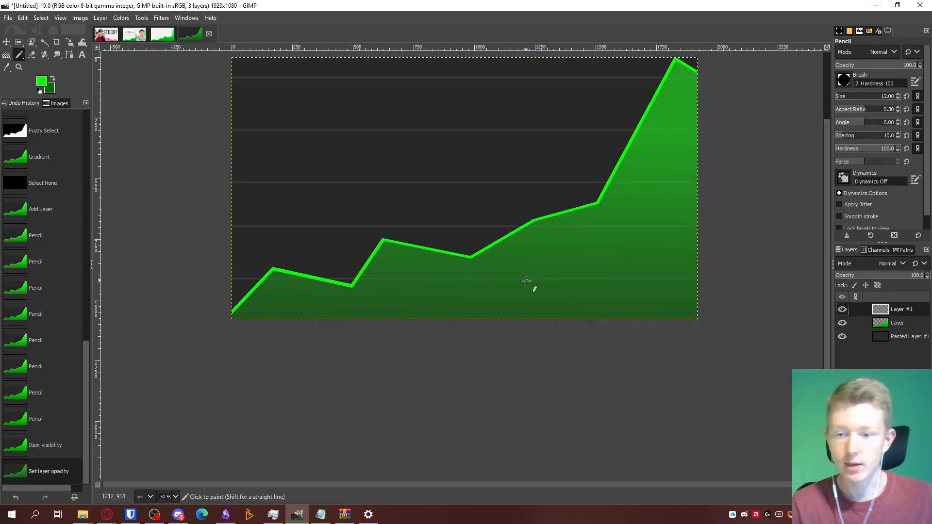
click(141, 17)
mouse_move(120, 18)
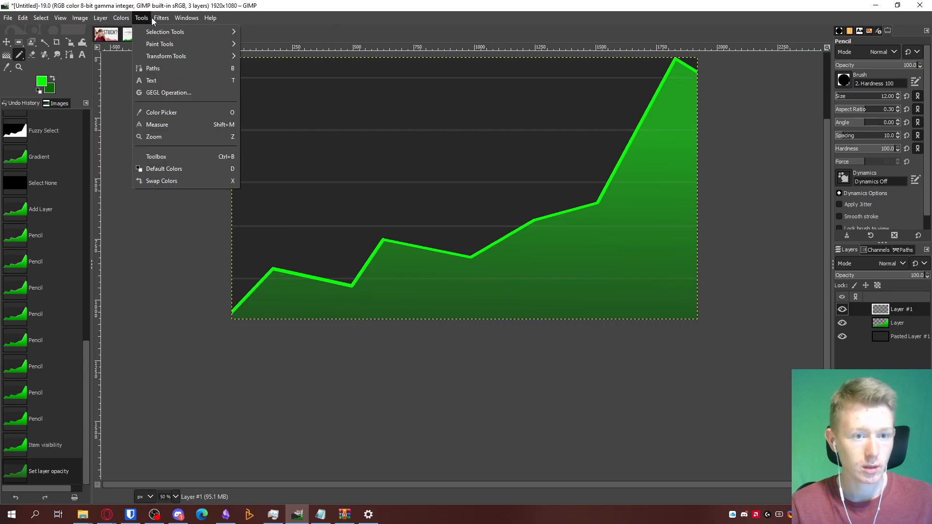
mouse_move(163, 19)
mouse_move(209, 127)
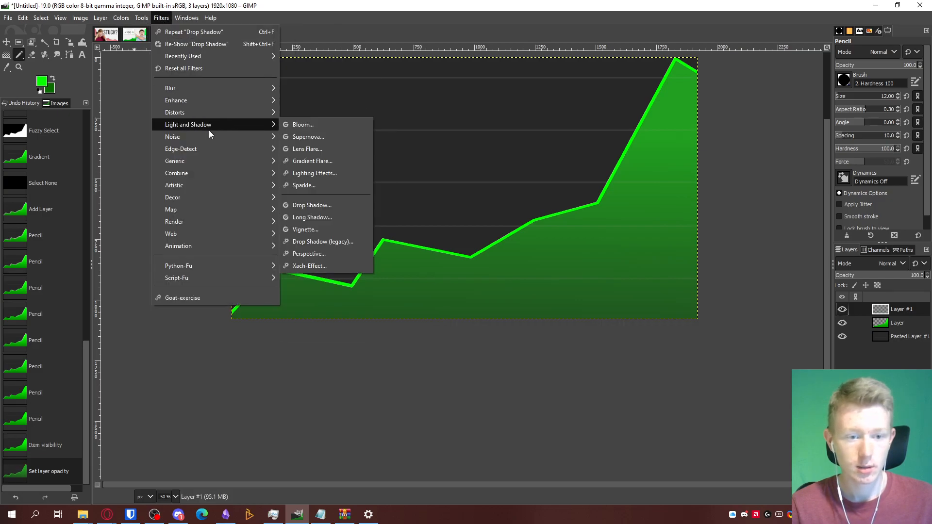
click(314, 205)
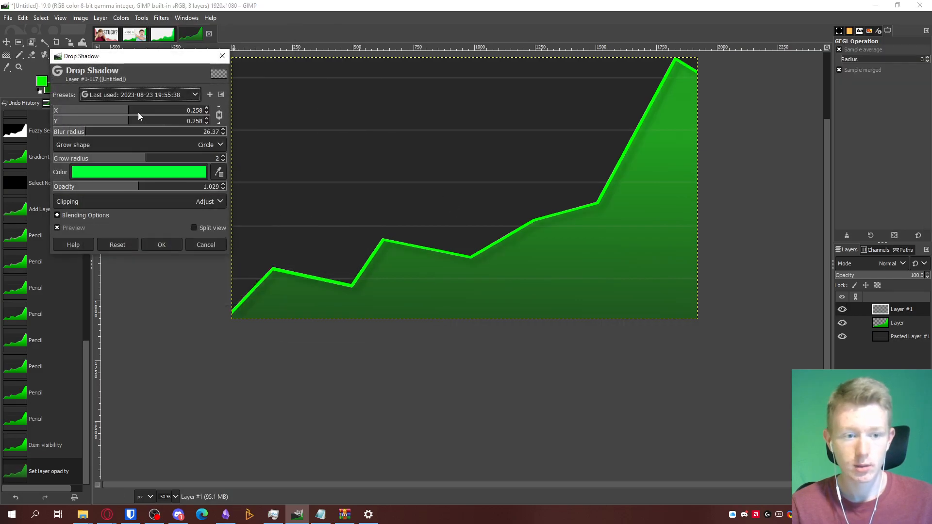
drag(88, 134, 66, 132)
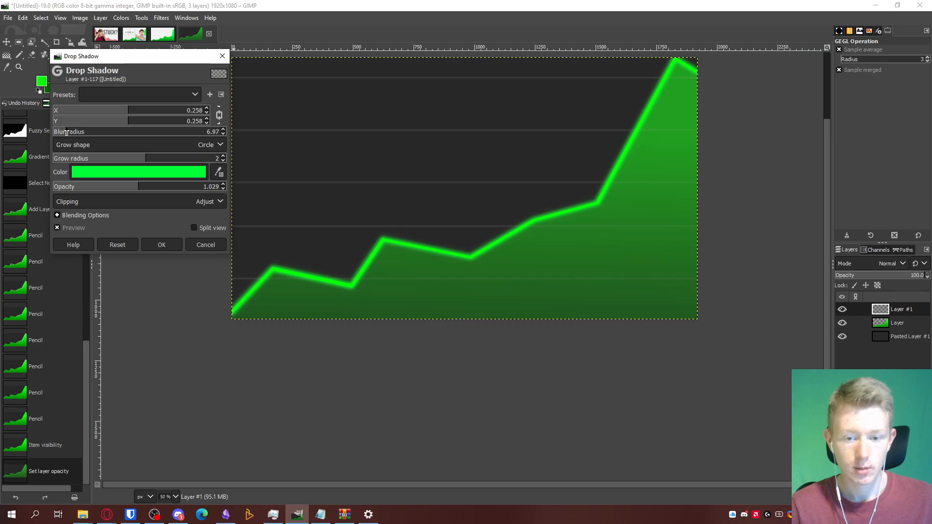
scroll(447, 283, down, 1)
scroll(431, 187, up, 1)
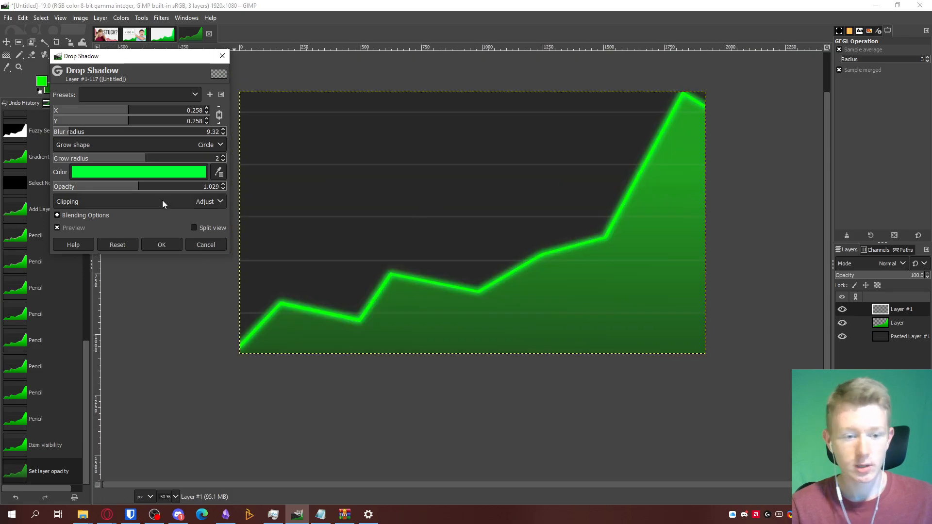
click(161, 245)
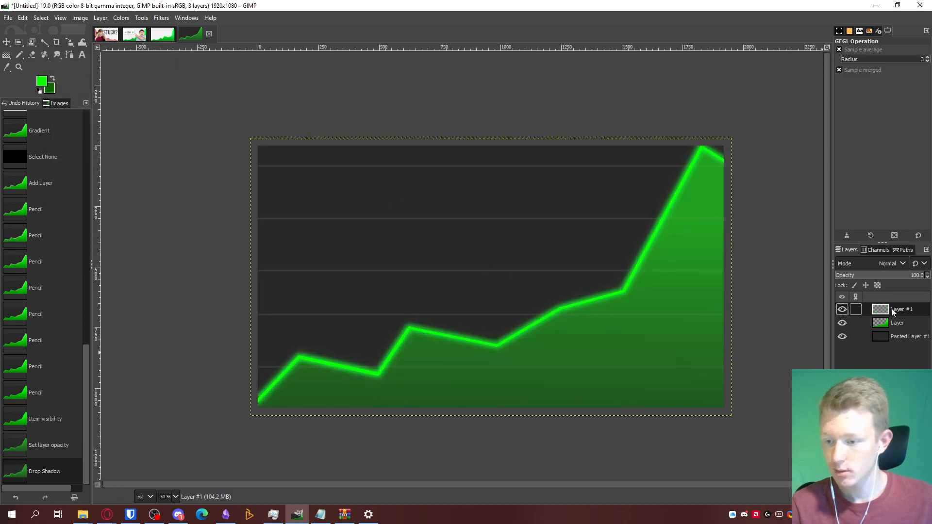
Link the graph line layer and the gradient fill layer together.
click(856, 309)
click(856, 322)
key(shift+s)
click(478, 267)
drag(396, 238, 432, 274)
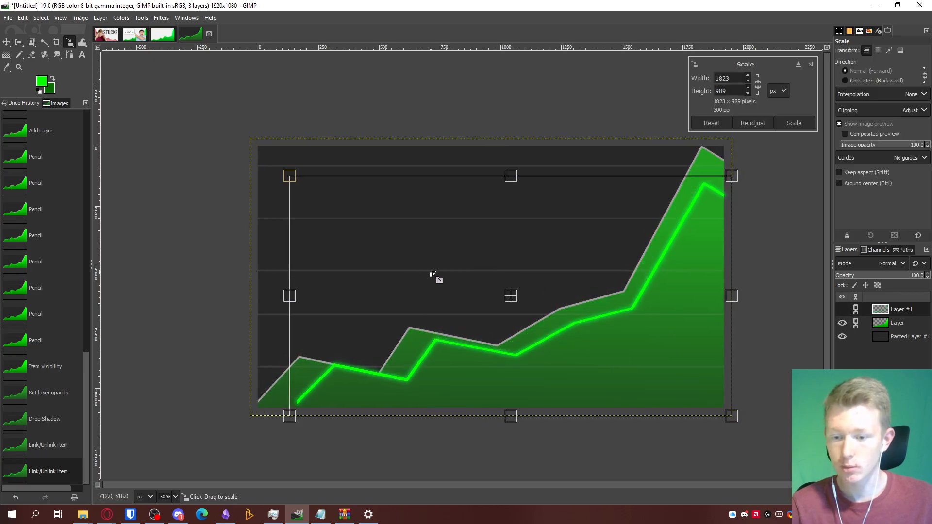
key(Return)
key(minus)
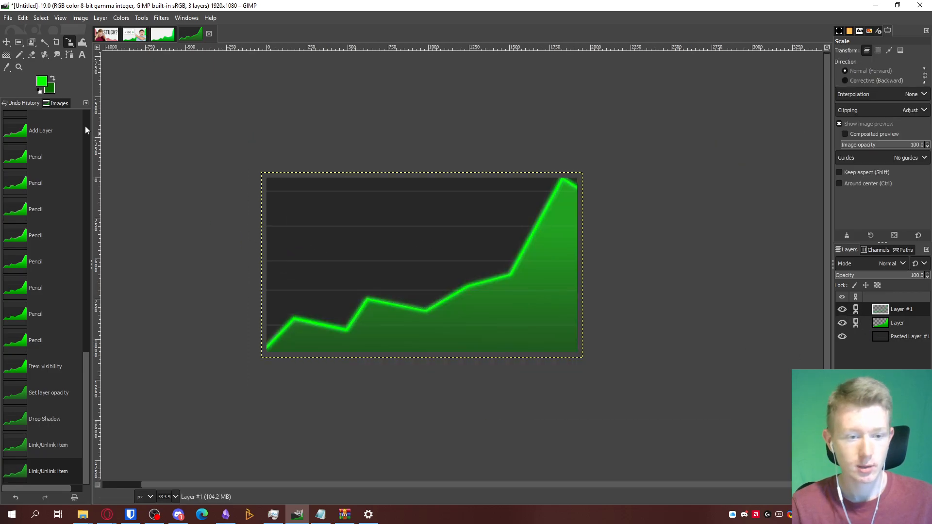
Create a white text box in the upper-left part of the canvas reading CREATE THIS in the Gotham font.
click(80, 56)
scroll(344, 244, up, 1)
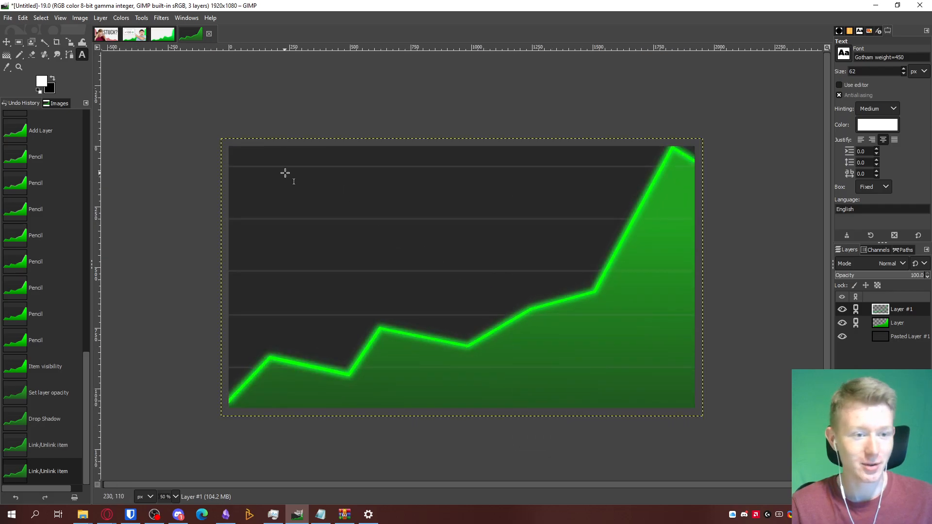
drag(255, 160, 534, 286)
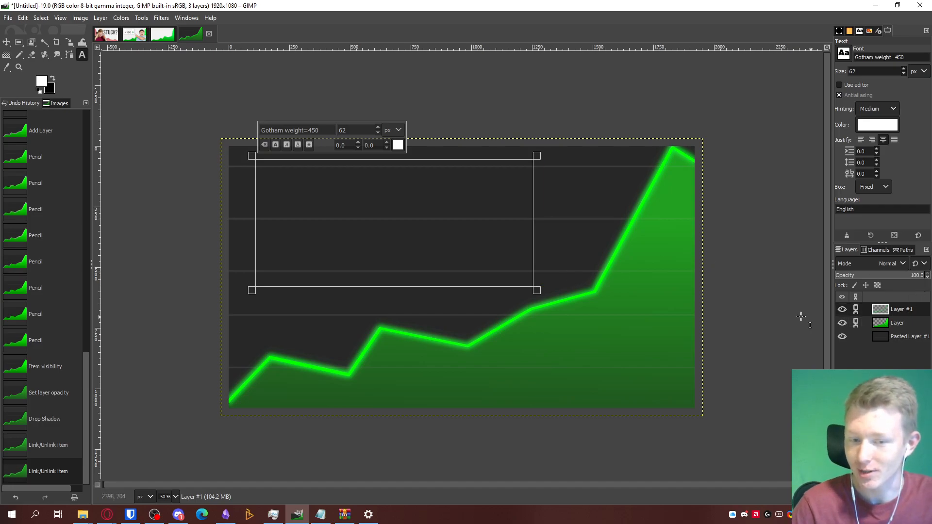
text(C)
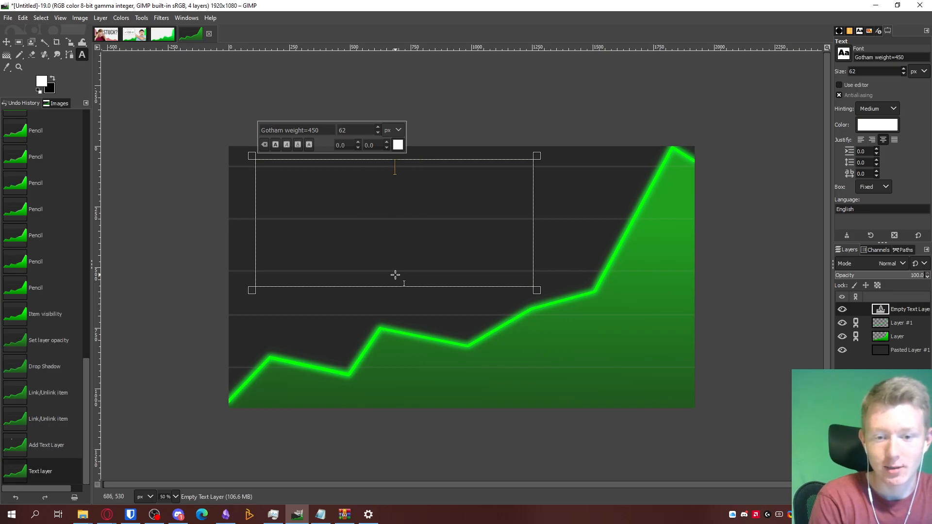
text(REATE THIS)
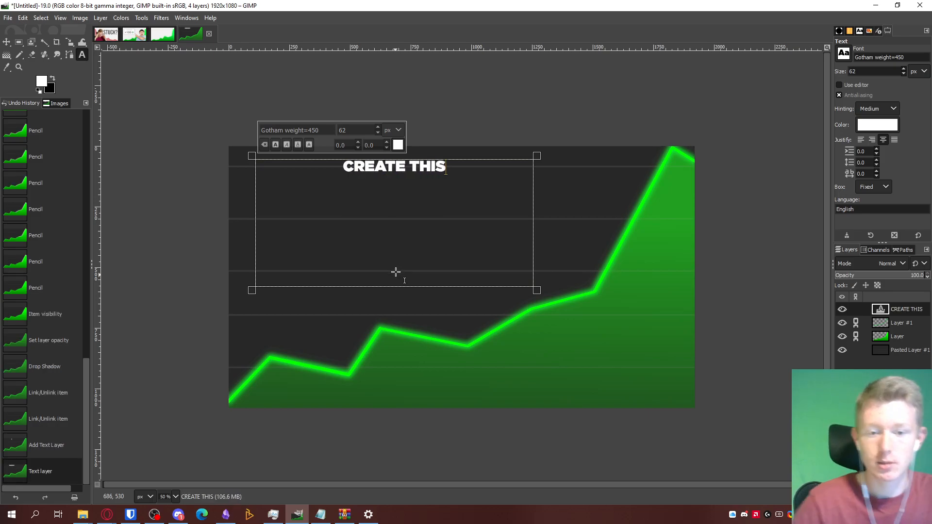
Enlarge the CREATE THIS text to 238 px and move it slightly left.
click(378, 128)
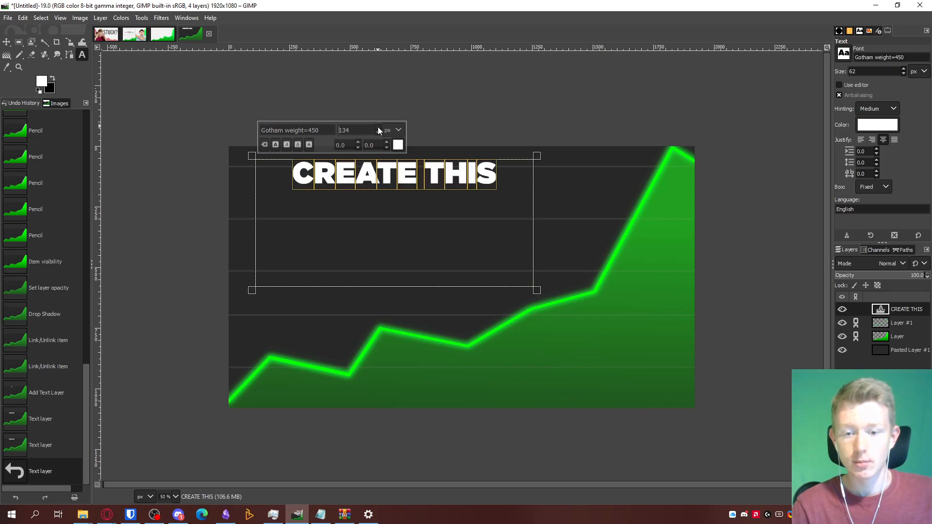
click(378, 127)
click(378, 127)
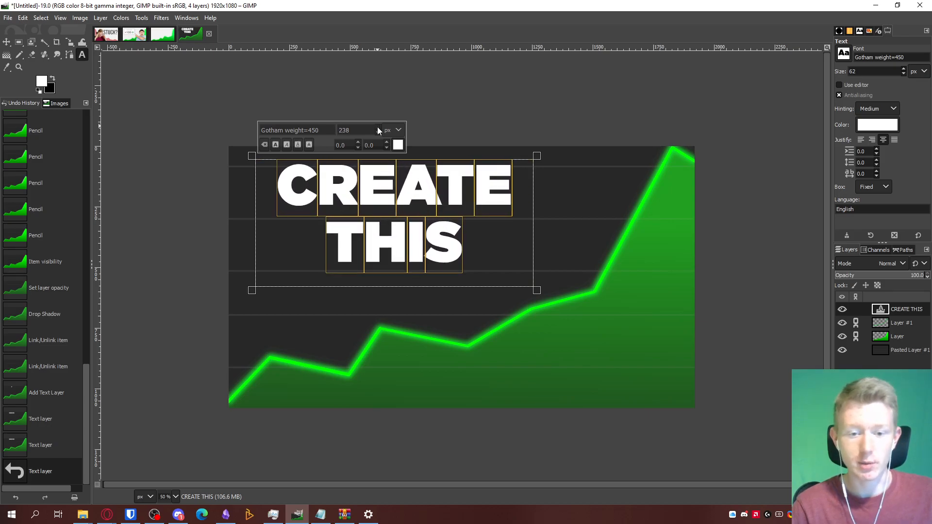
click(6, 42)
drag(396, 257, 379, 255)
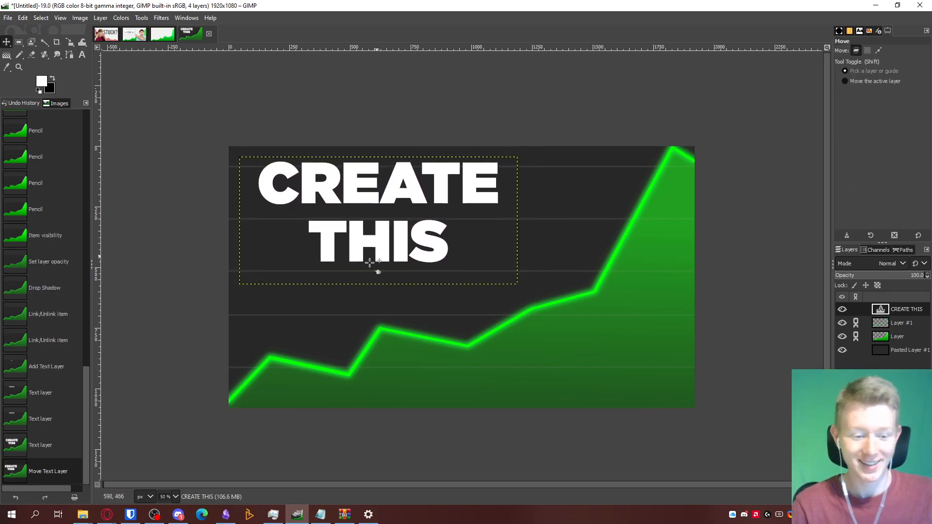
Add RedArrowRoundedStroke_6.png to the image from E:\Editing Utensils\Arrows\Red Arrows (Rounded Stroke) in File Explorer.
key(super+e)
click(391, 457)
key(e)
double_click(494, 333)
click(586, 281)
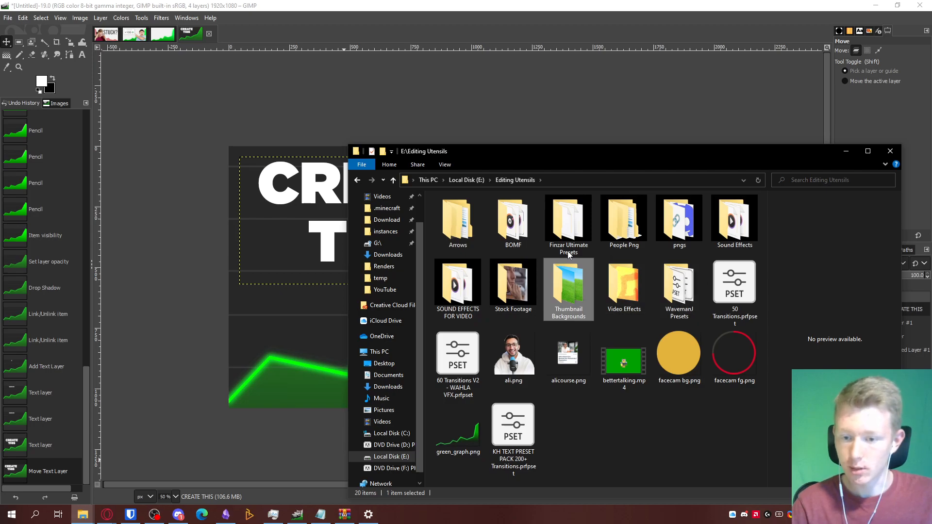
click(461, 235)
double_click(461, 234)
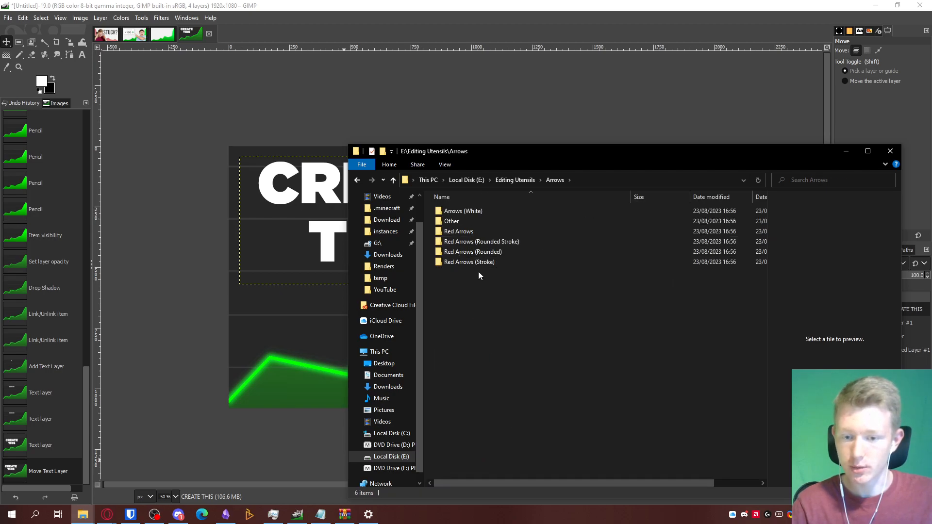
click(505, 243)
double_click(504, 242)
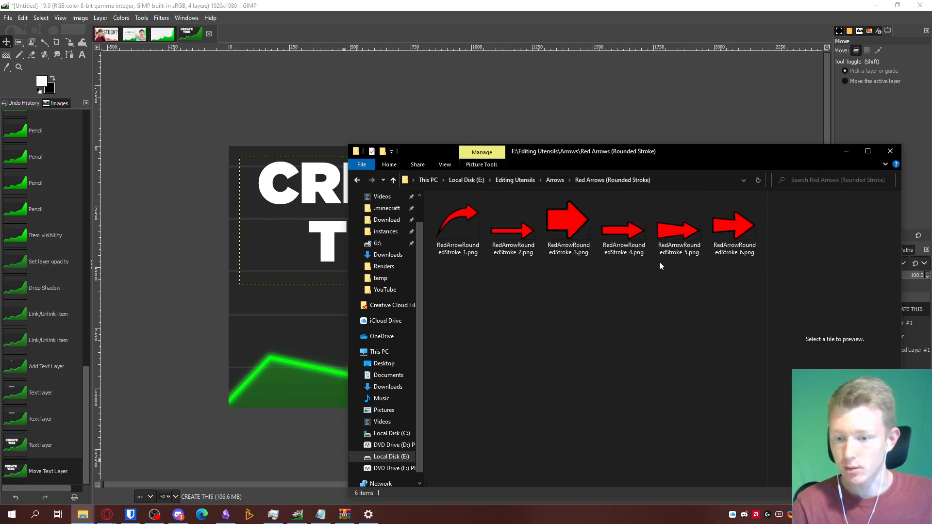
drag(735, 235, 432, 306)
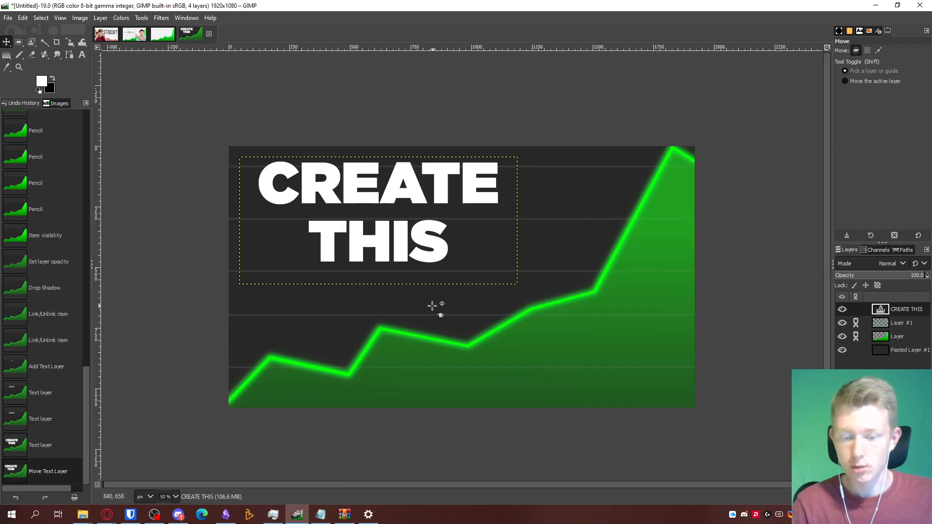
Rotate the red arrow layer by 33.2° so it points down and to the right.
key(shift+s)
right_click(912, 311)
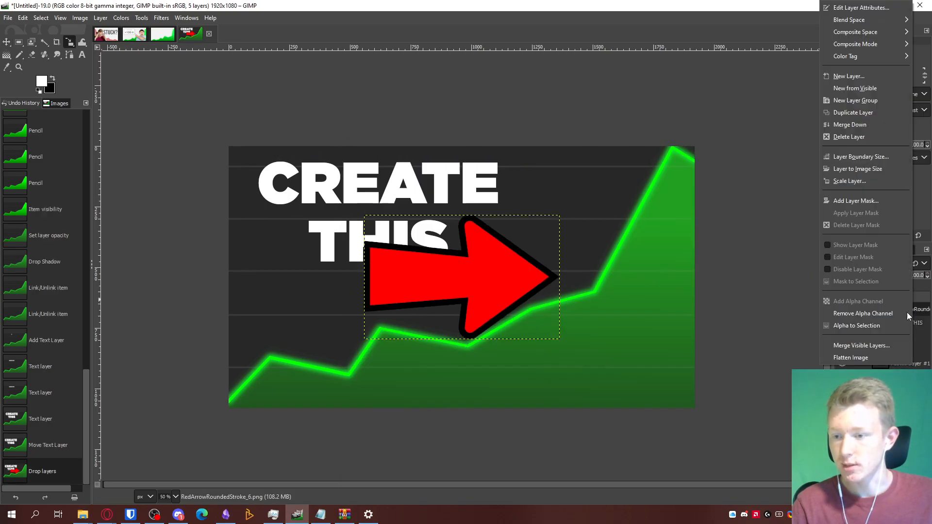
click(464, 255)
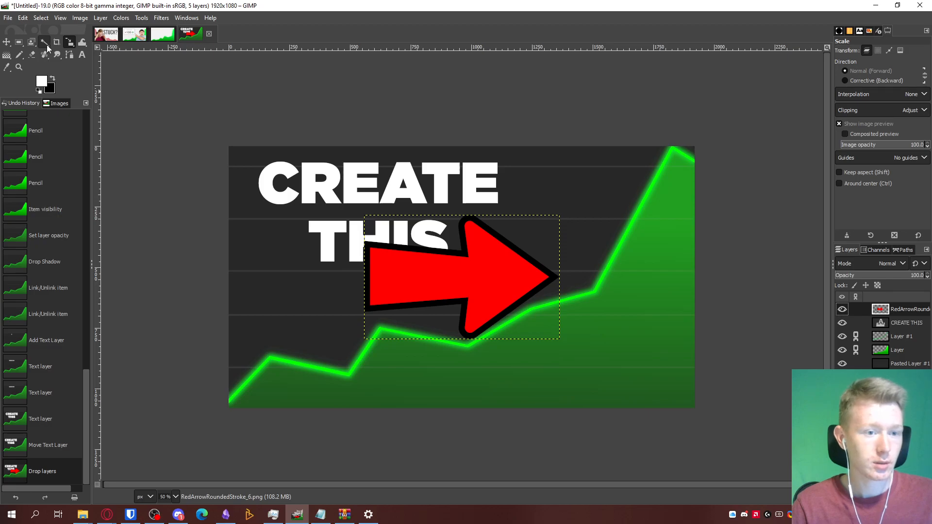
right_click(70, 44)
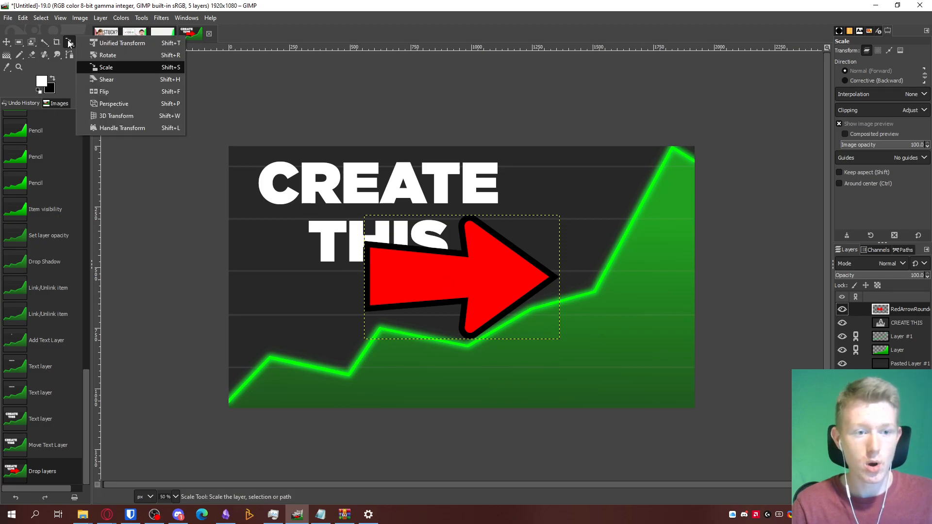
click(111, 58)
drag(461, 227, 494, 226)
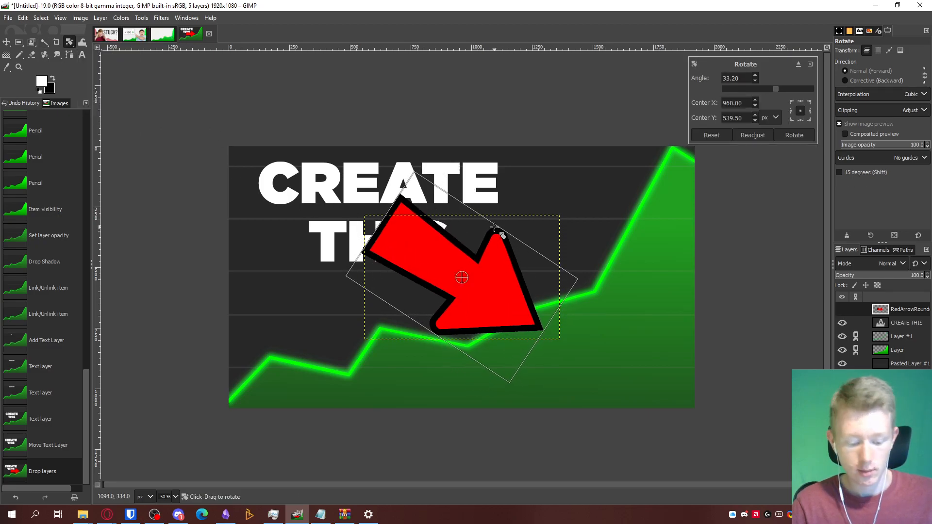
key(Return)
Scale the red arrow down to 569 x 519 and place it beside the text, pointing at the graph line.
key(shift+s)
drag(421, 221, 469, 294)
drag(578, 172, 475, 265)
drag(412, 320, 483, 293)
drag(416, 234, 462, 275)
drag(506, 311, 519, 269)
drag(486, 251, 467, 234)
drag(518, 266, 511, 260)
key(Return)
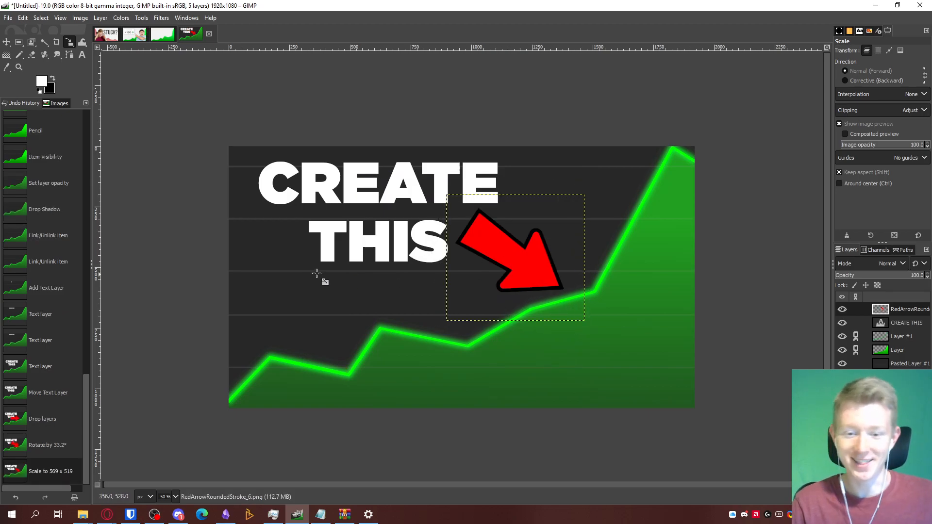
Nudge the CREATE THIS text layer slightly within the upper-left area of the thumbnail.
click(915, 368)
scroll(427, 277, down, 3)
scroll(426, 277, up, 1)
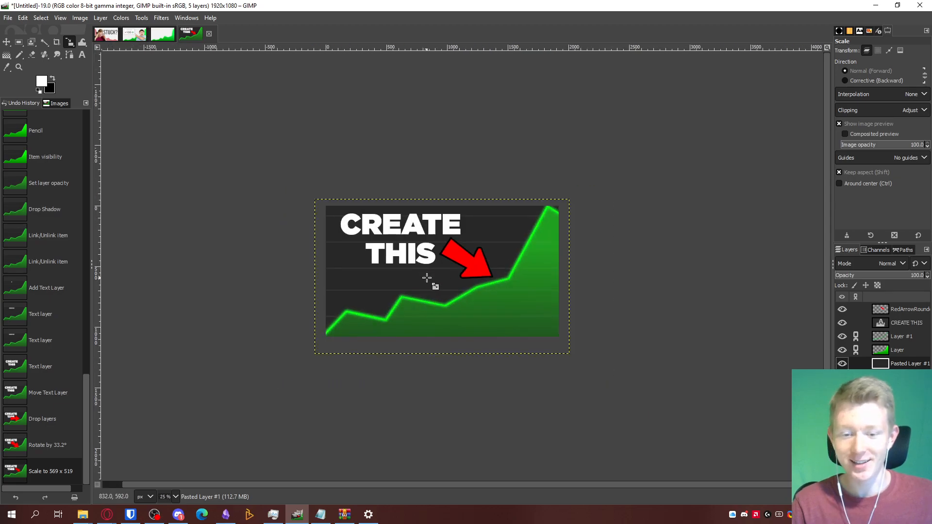
key(m)
drag(426, 258, 430, 258)
click(898, 324)
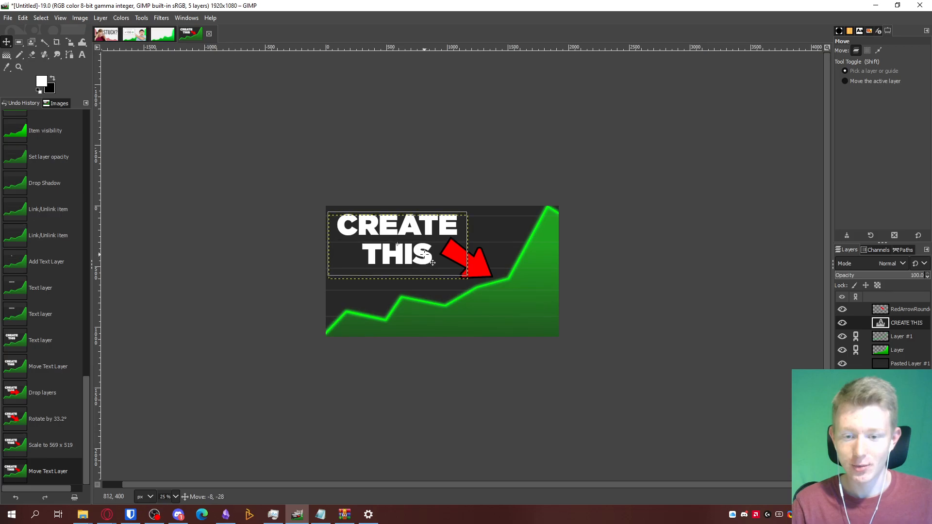
Make a selection from the CREATE THIS layer's alpha and grow it by a few pixels around the letters.
click(162, 18)
click(319, 144)
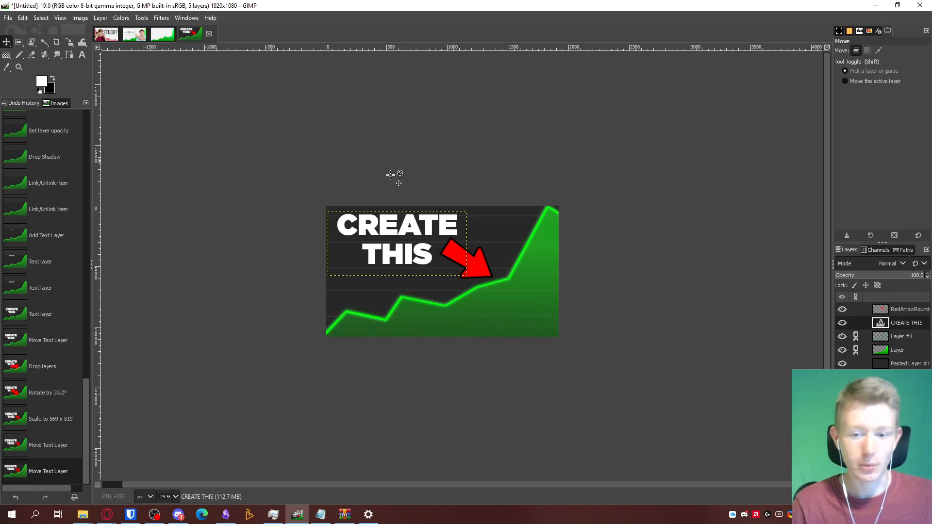
right_click(914, 324)
click(854, 389)
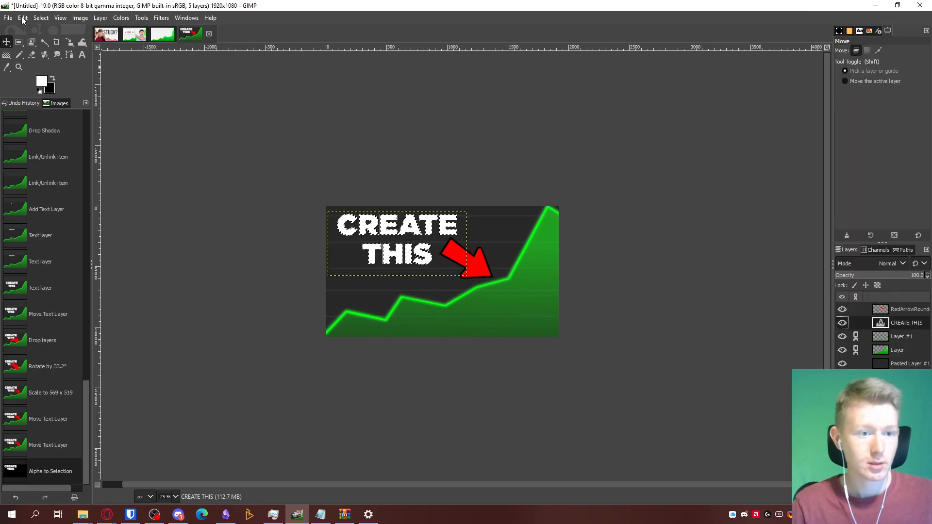
click(41, 18)
click(53, 170)
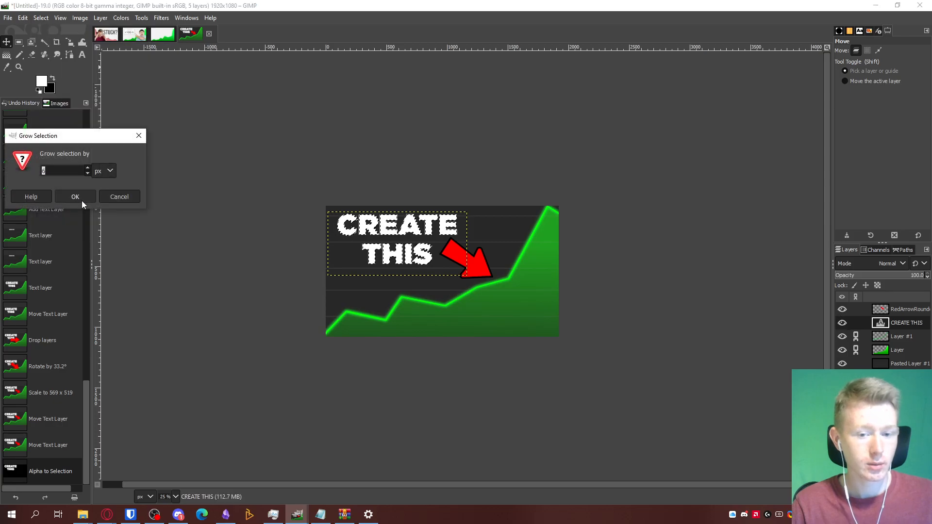
click(82, 200)
Set the foreground color to black (000000) and bucket-fill the grown selection around the letters as an outline.
scroll(369, 247, up, 3)
click(41, 83)
drag(42, 86, 2, 191)
scroll(287, 199, up, 4)
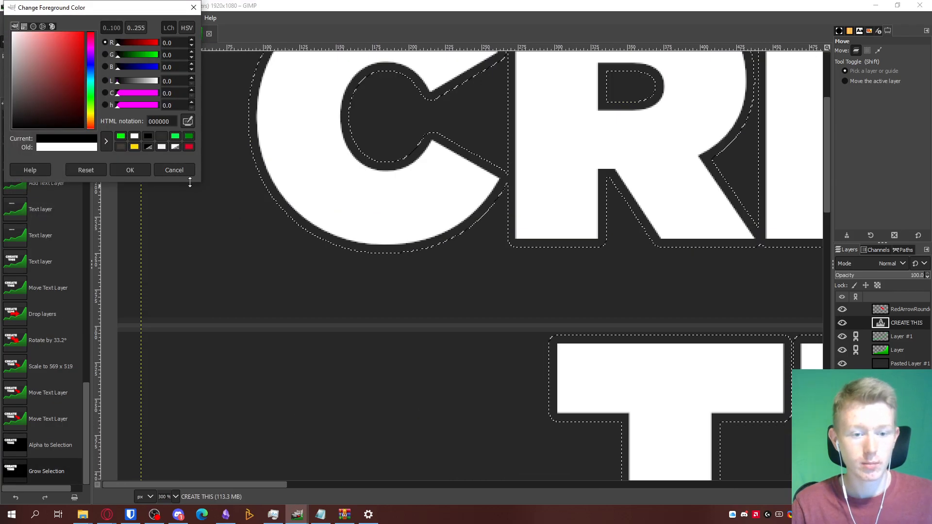
click(136, 171)
key(shift+b)
click(258, 164)
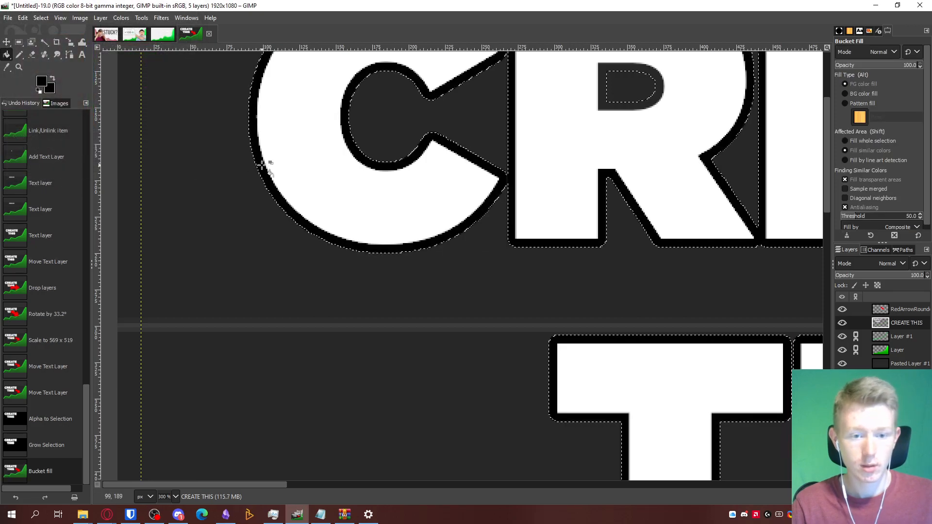
Fill the outline areas inside the holes of the R and A with black, and clear the selection.
scroll(255, 163, down, 1)
click(490, 120)
scroll(480, 139, right, 8)
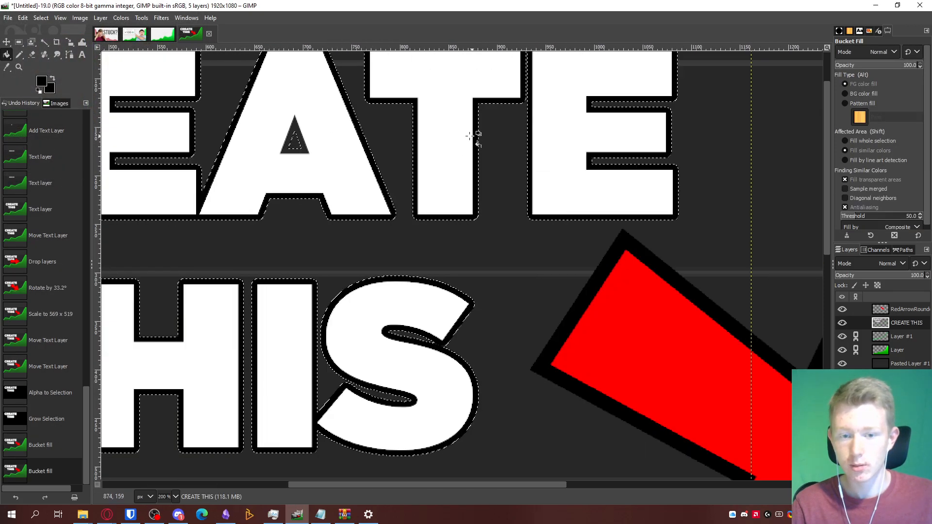
click(296, 140)
scroll(484, 215, down, 3)
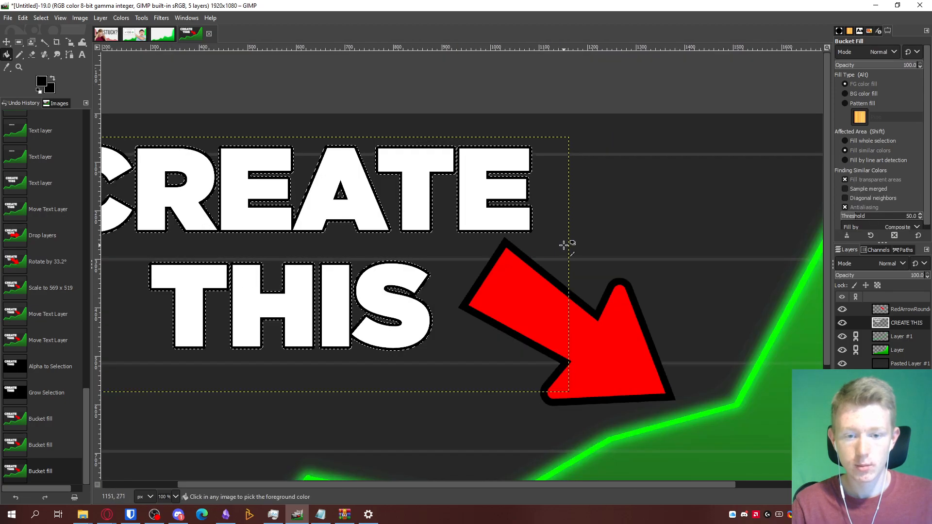
scroll(310, 199, up, 5)
scroll(311, 198, down, 3)
key(ctrl+shift+a)
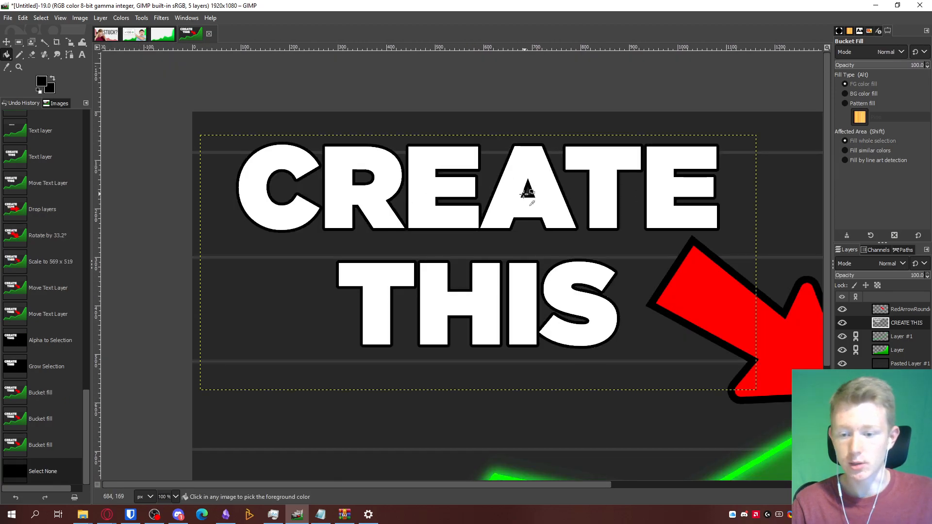